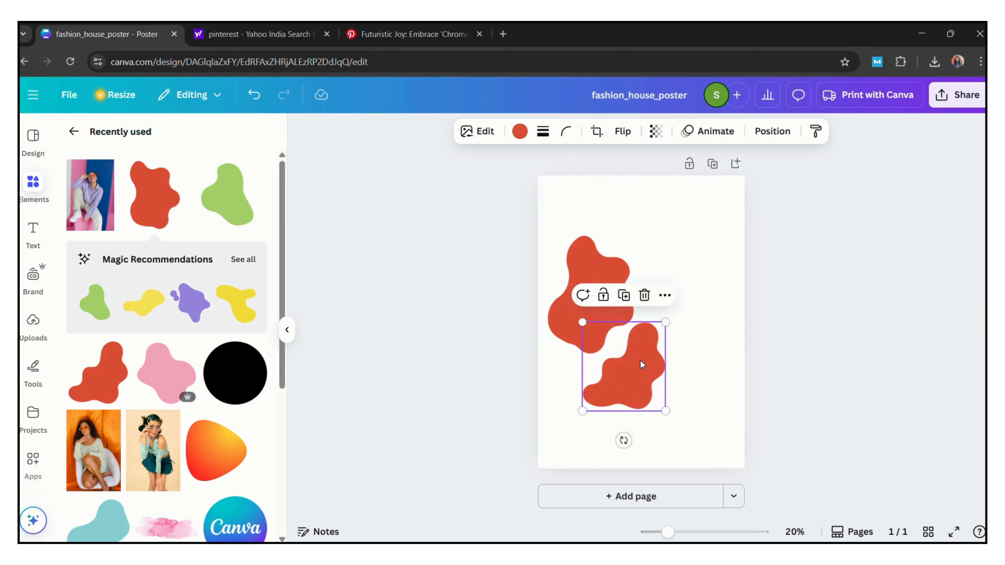
# Tilt the lower red blob clockwise and stack both red blobs closely in the middle of the page
pyautogui.moveTo(614, 430); pyautogui.dragTo(600, 435)
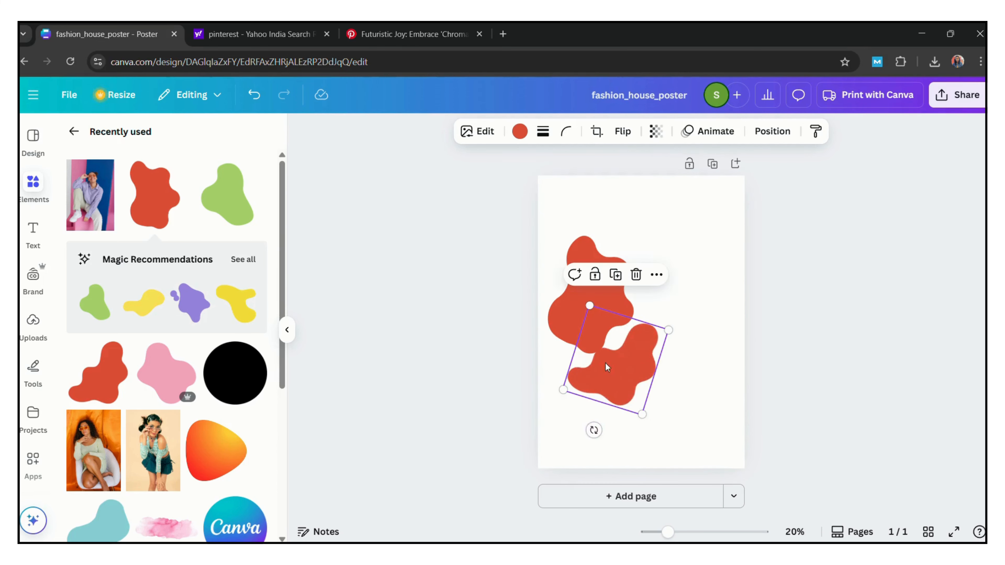
pyautogui.moveTo(607, 367); pyautogui.dragTo(599, 377)
pyautogui.moveTo(608, 264); pyautogui.dragTo(647, 252)
pyautogui.moveTo(605, 394); pyautogui.dragTo(644, 386)
pyautogui.moveTo(622, 431); pyautogui.dragTo(624, 433)
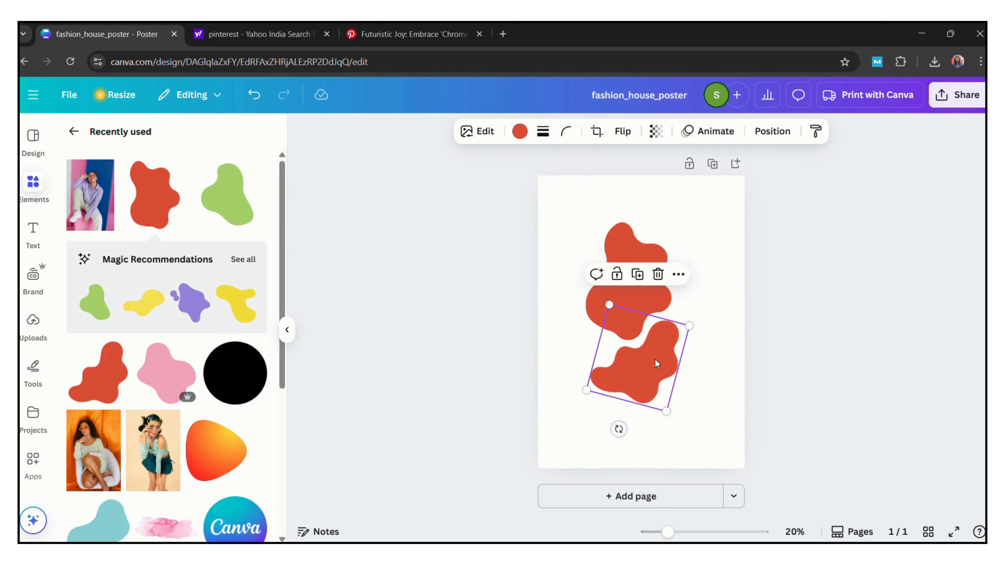
pyautogui.moveTo(657, 363); pyautogui.dragTo(656, 378)
# Recolour both red blobs white using the document's white colour
pyautogui.click(638, 264)
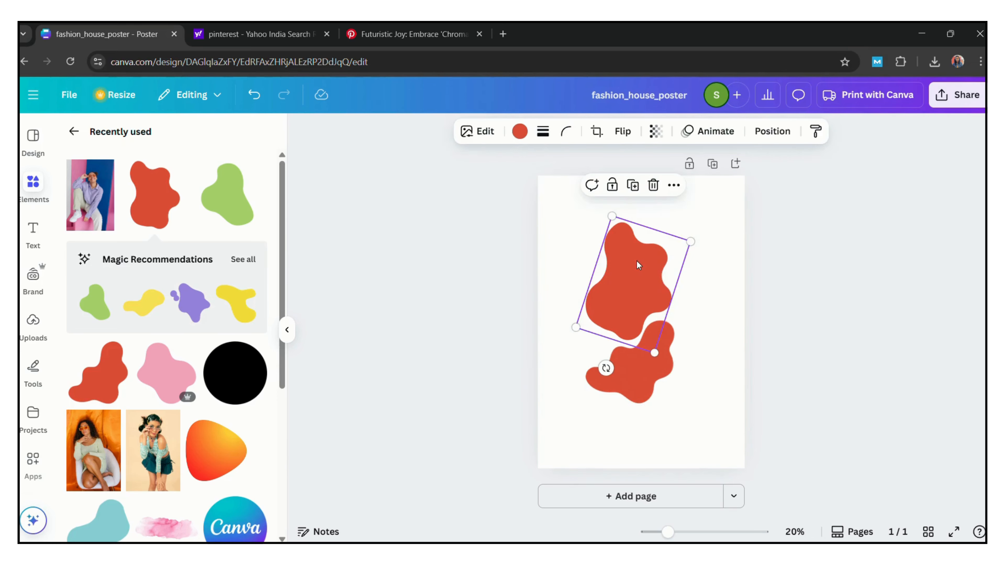
pyautogui.click(522, 136)
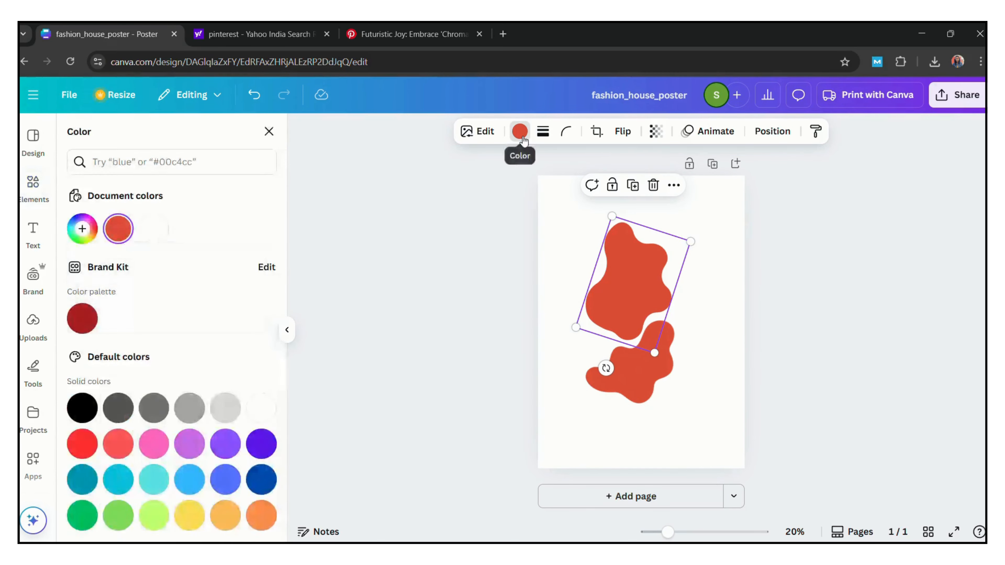
pyautogui.click(152, 238)
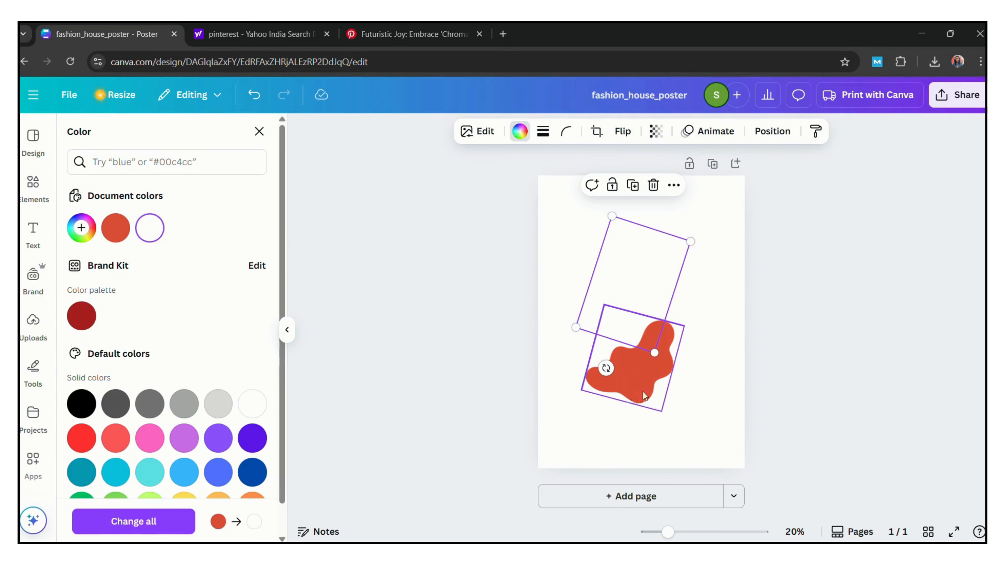
pyautogui.click(155, 239)
# Add a rectangle about 27.2 wide, tall enough to cover both blobs, and fill it with the default solid yellow
pyautogui.press('r')
pyautogui.moveTo(652, 301); pyautogui.dragTo(653, 217)
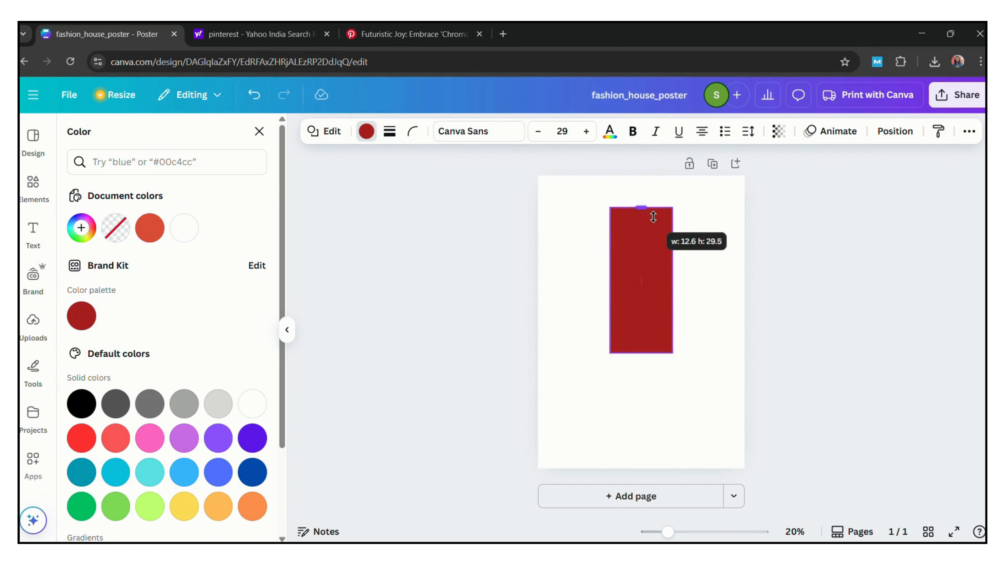
pyautogui.moveTo(610, 280); pyautogui.dragTo(575, 281)
pyautogui.moveTo(673, 281); pyautogui.dragTo(715, 294)
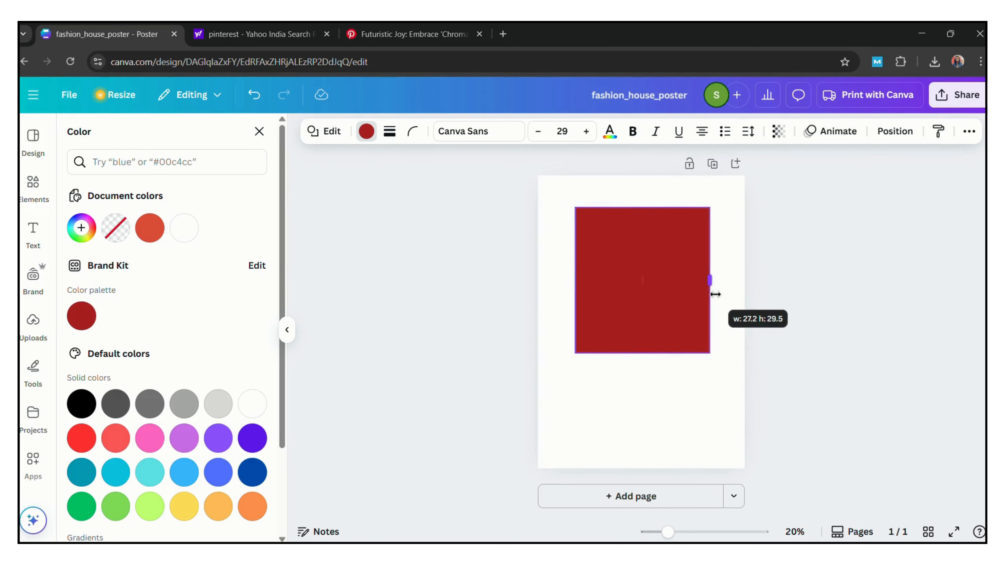
pyautogui.moveTo(642, 353); pyautogui.dragTo(648, 437)
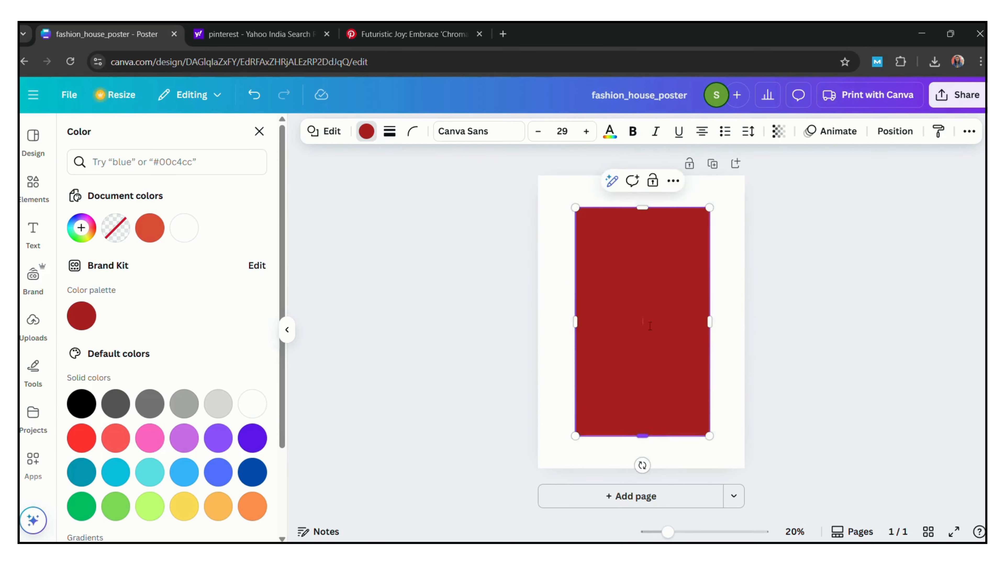
pyautogui.click(190, 504)
# Send the yellow rectangle behind the white blobs and shift its side edges slightly left to centre it around them
pyautogui.rightClick(684, 308)
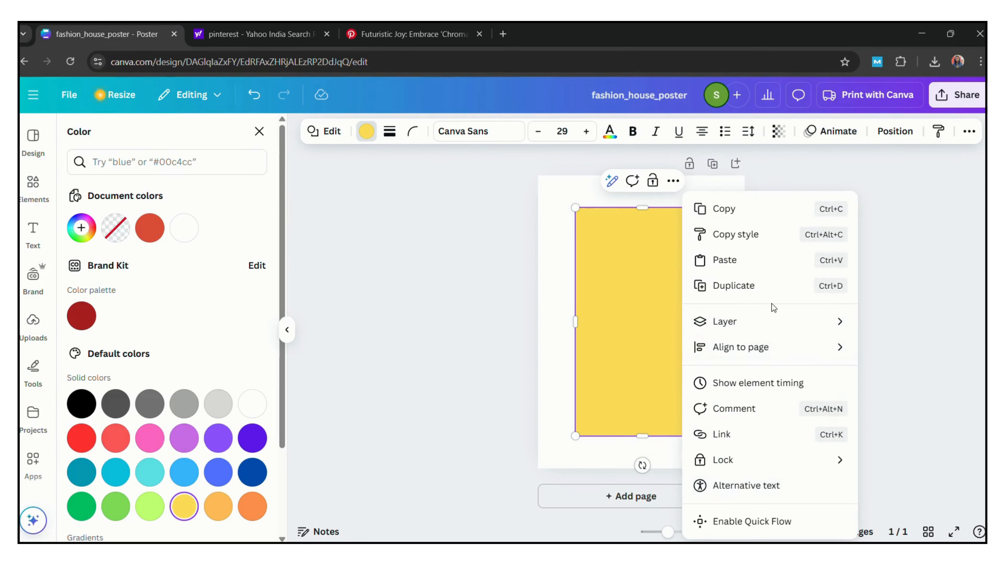
pyautogui.moveTo(740, 321)
pyautogui.click(573, 399)
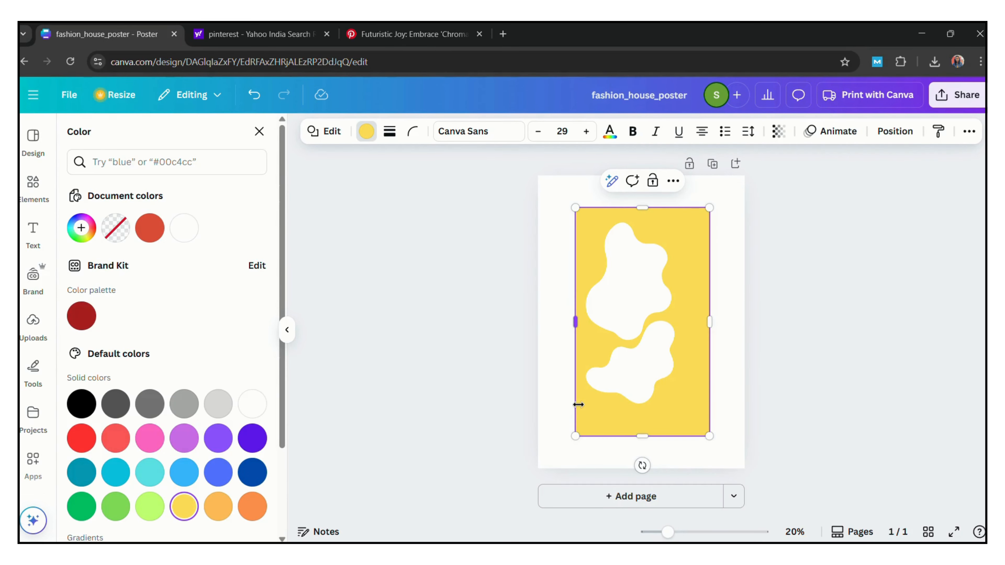
pyautogui.moveTo(710, 323); pyautogui.dragTo(699, 325)
pyautogui.moveTo(583, 332); pyautogui.dragTo(573, 332)
# Download the blob design as a PNG
pyautogui.click(959, 95)
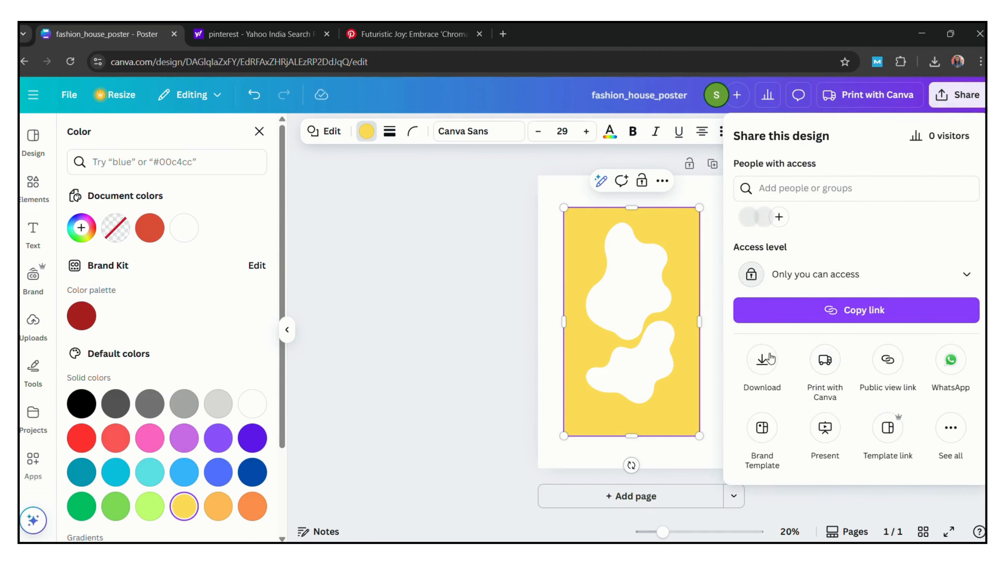
pyautogui.click(769, 356)
pyautogui.click(877, 381)
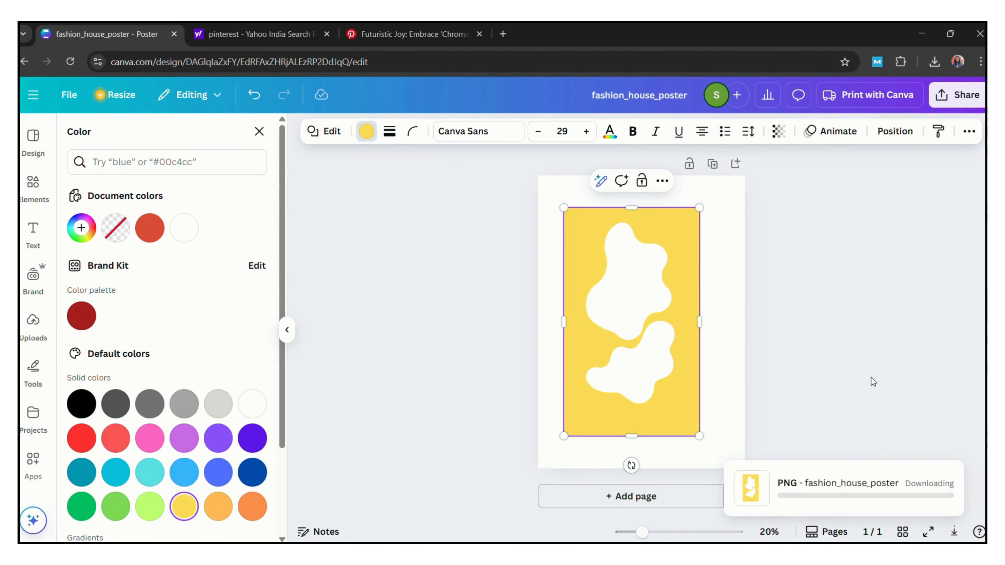
# Upload the downloaded PNG and place it on a new second page with its background removed
pyautogui.click(35, 330)
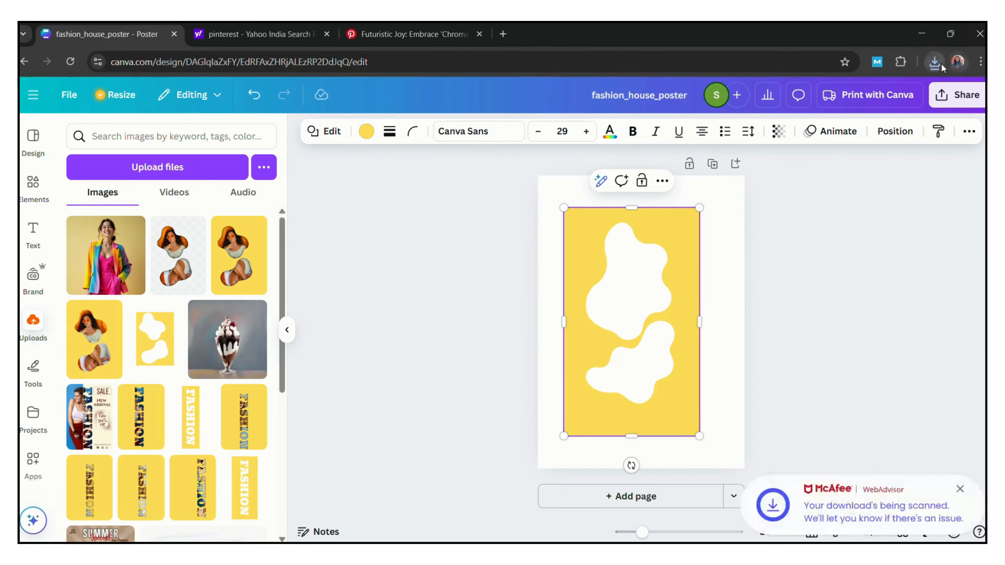
pyautogui.moveTo(813, 98); pyautogui.dragTo(149, 329)
pyautogui.click(660, 496)
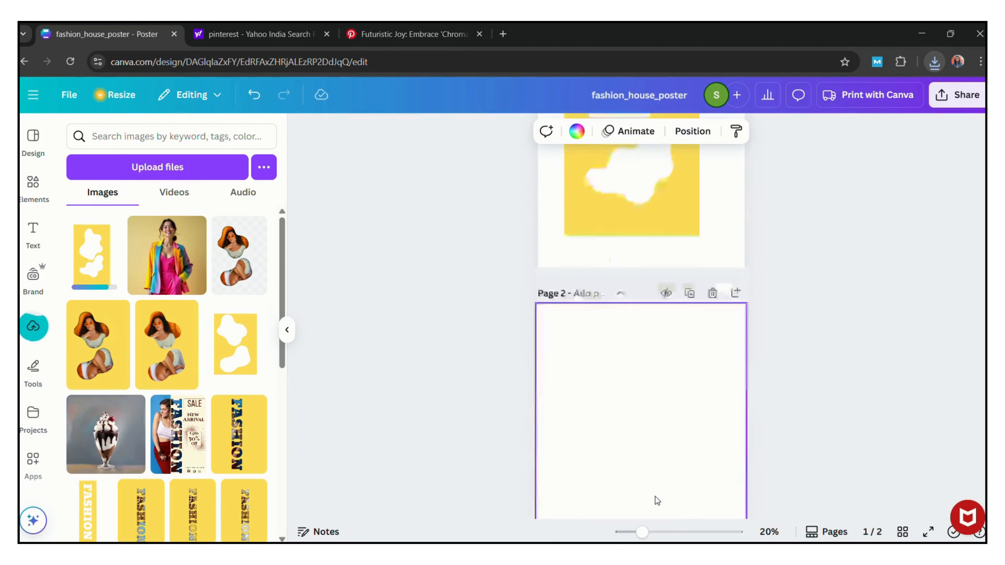
pyautogui.click(98, 260)
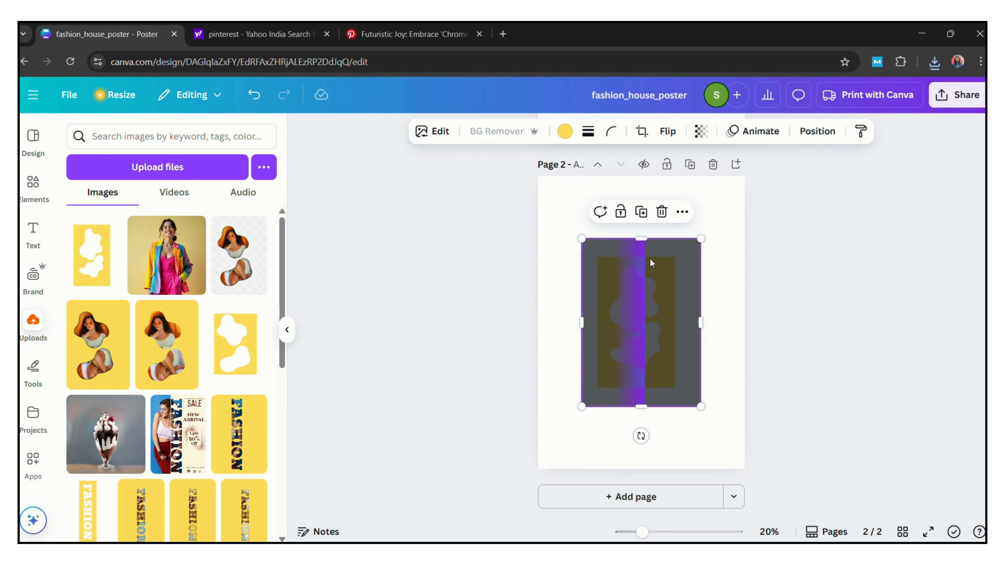
# Crop the empty top and side margins of the yellow cutout image and enlarge it on page 2
pyautogui.moveTo(642, 239); pyautogui.dragTo(641, 249)
pyautogui.moveTo(585, 337); pyautogui.dragTo(590, 328)
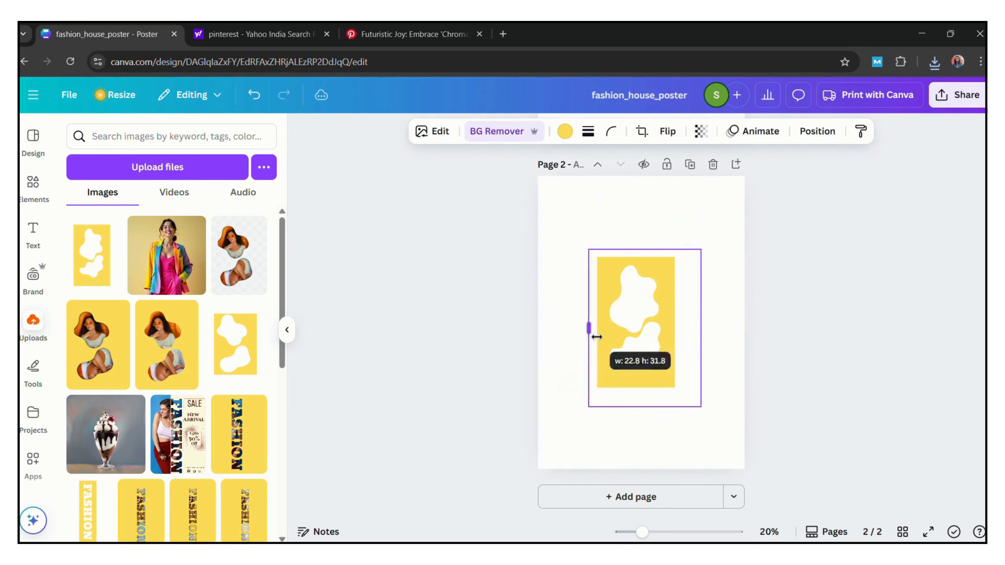
pyautogui.moveTo(701, 330)
pyautogui.mouseDown()
pyautogui.moveTo(682, 332)
pyautogui.moveTo(691, 342)
pyautogui.mouseUp()
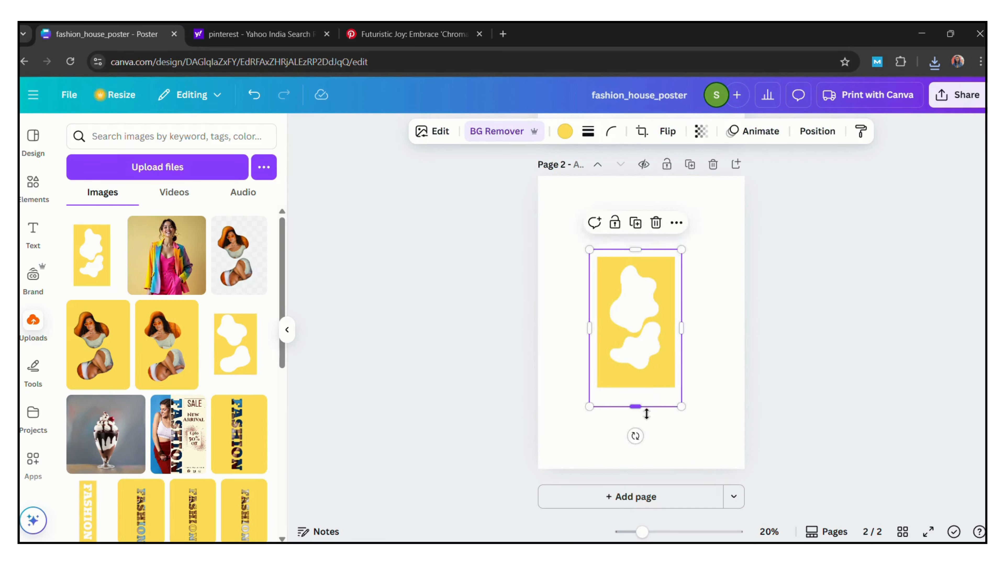
pyautogui.moveTo(589, 249); pyautogui.dragTo(610, 293)
# Place the uploaded photo of the woman in the rainbow blazer, remove its background and enlarge it over the yellow cutout
pyautogui.click(166, 257)
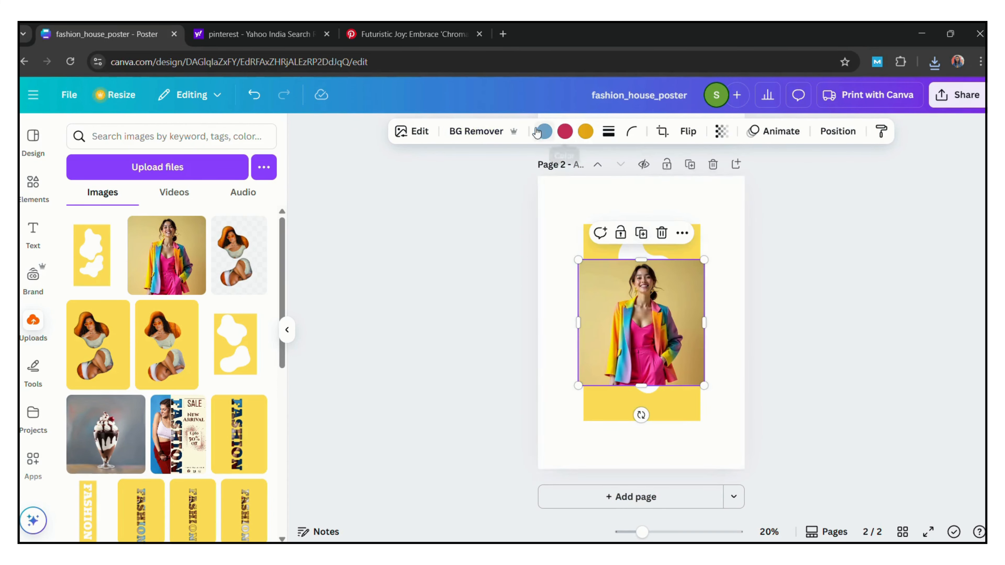
pyautogui.click(488, 131)
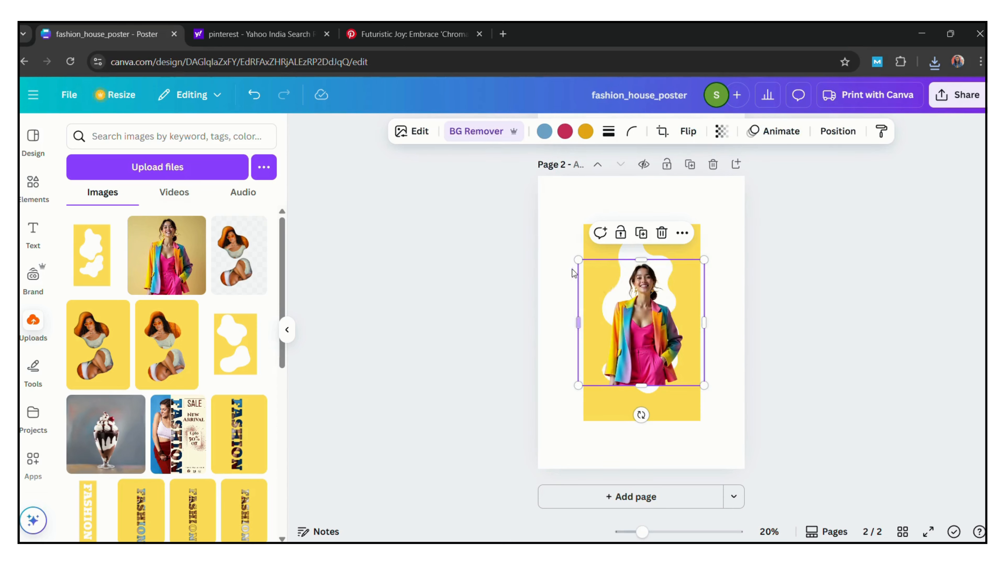
pyautogui.moveTo(578, 260); pyautogui.dragTo(586, 281)
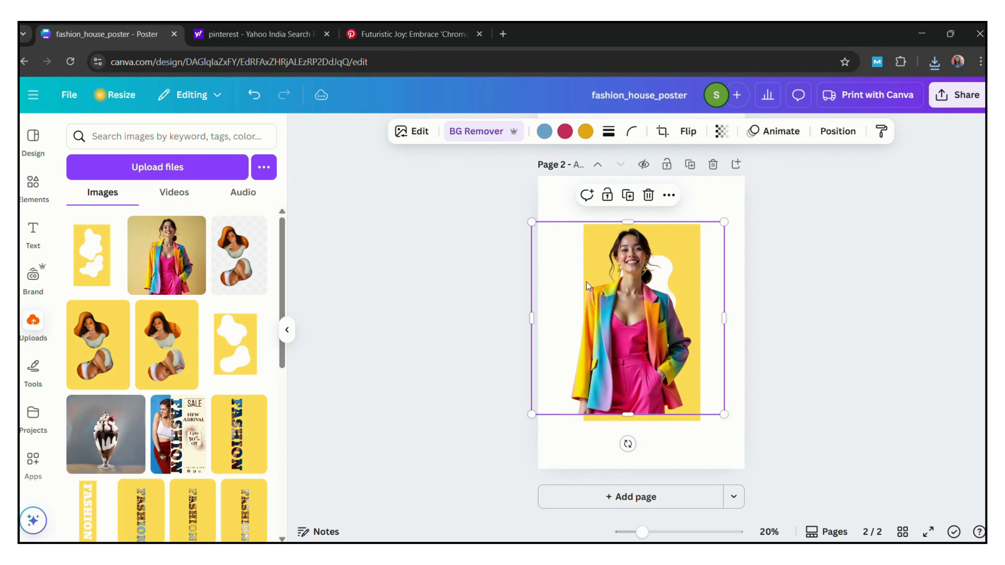
# Send the woman's photo behind the yellow cutout image
pyautogui.rightClick(624, 287)
pyautogui.moveTo(684, 276)
pyautogui.click(489, 347)
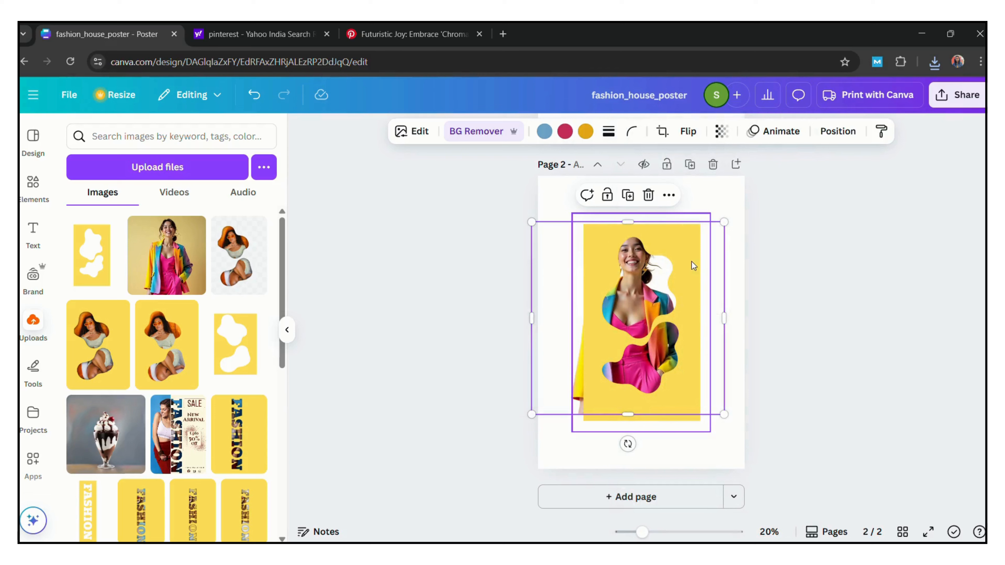
# Enlarge the yellow cutout to fill most of page 2 and apply a Glow shadow to it
pyautogui.click(599, 243)
pyautogui.moveTo(572, 213); pyautogui.dragTo(547, 168)
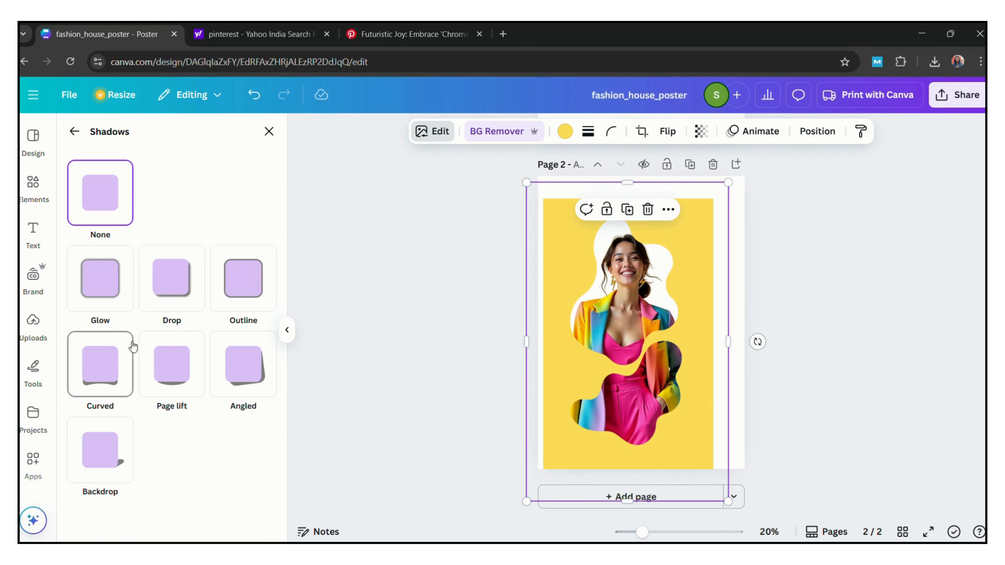
pyautogui.click(104, 307)
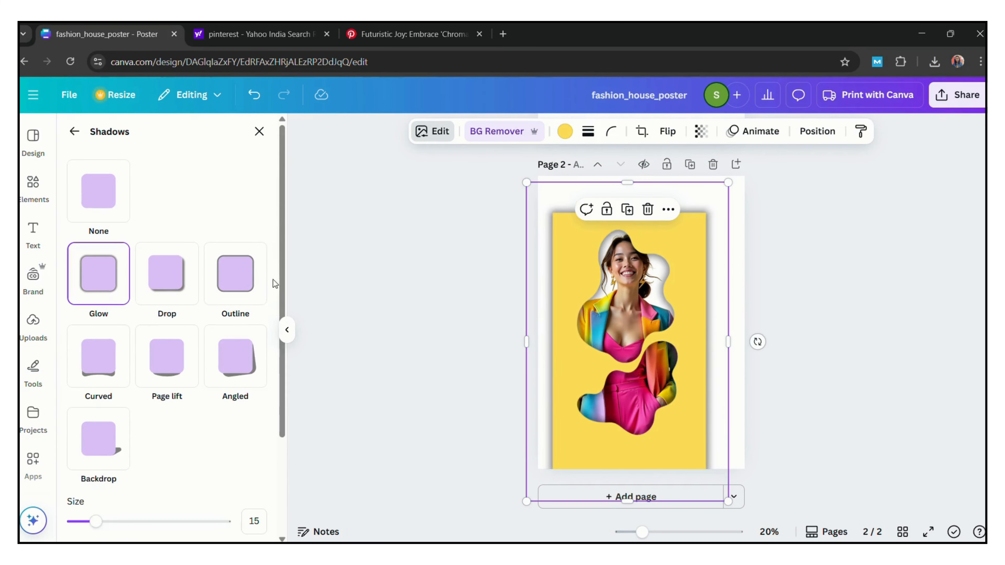
pyautogui.moveTo(285, 280); pyautogui.dragTo(285, 367)
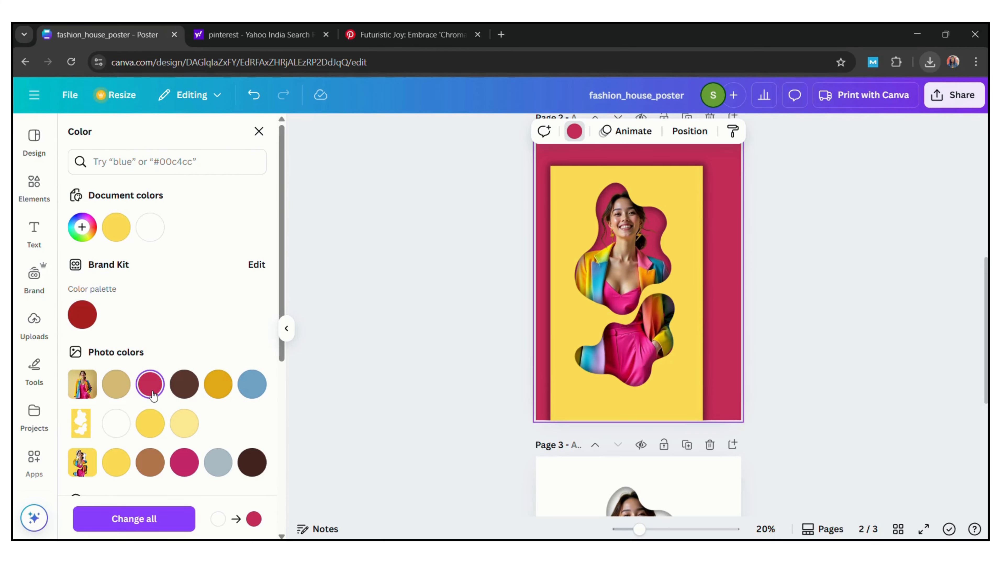
# Try dark brown as page 2's background, then set it to the photo's crimson colour
pyautogui.click(178, 382)
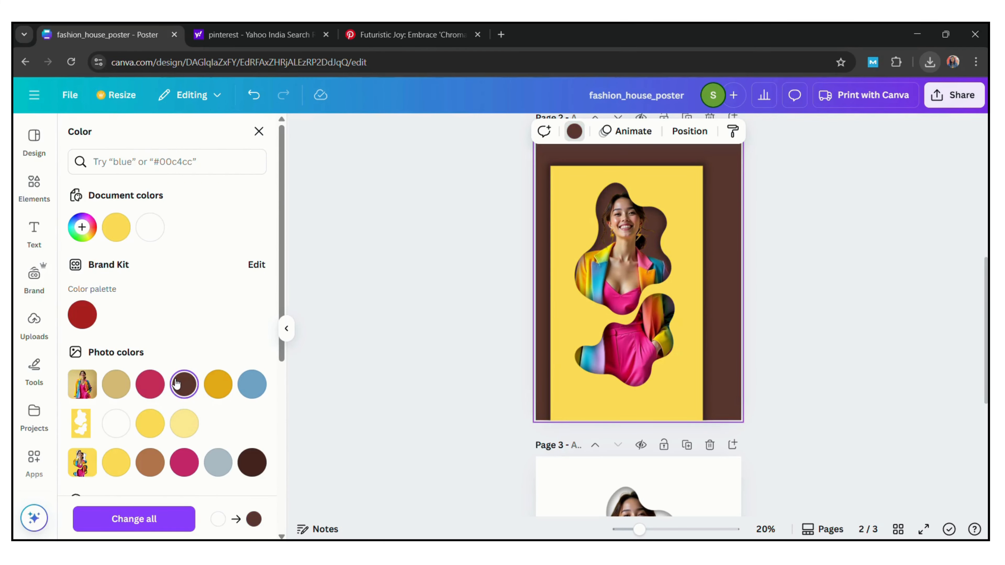
pyautogui.click(159, 387)
# Search the elements for "blur" graphics and add the irregular soft white blur to page 2
pyautogui.click(38, 206)
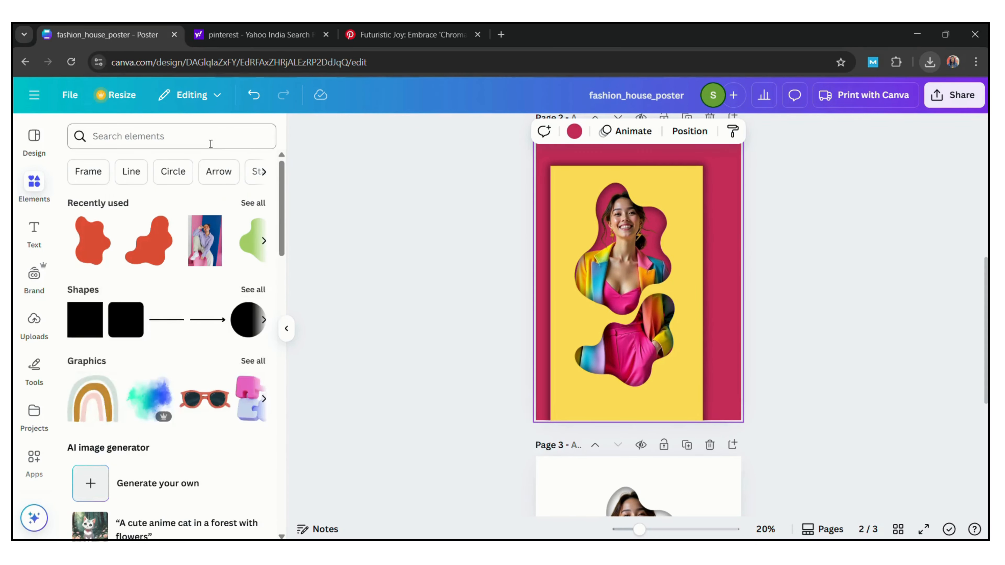
pyautogui.click(211, 144)
pyautogui.write('blur')
pyautogui.press('Return')
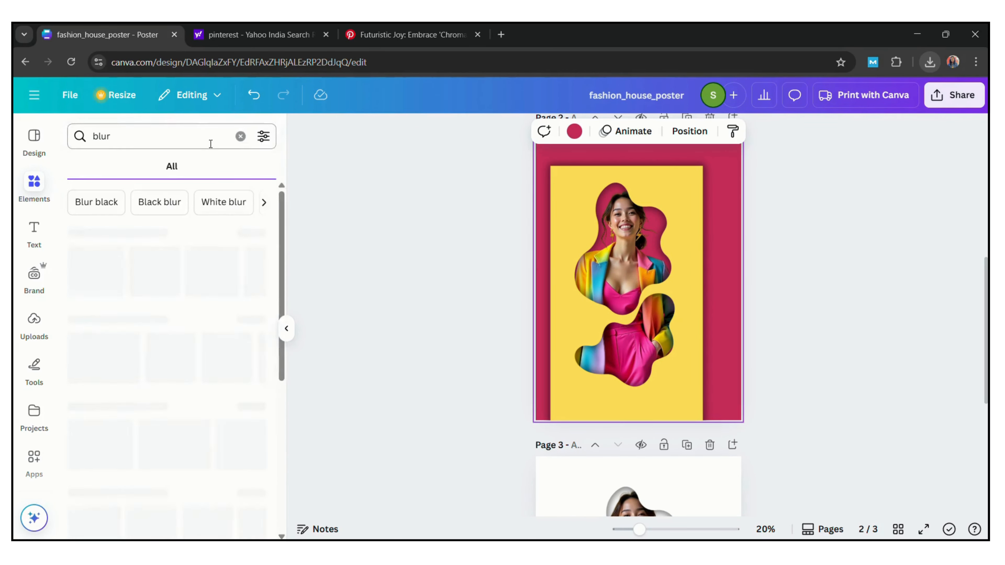
pyautogui.click(250, 233)
pyautogui.scroll(-5, 273, 278)
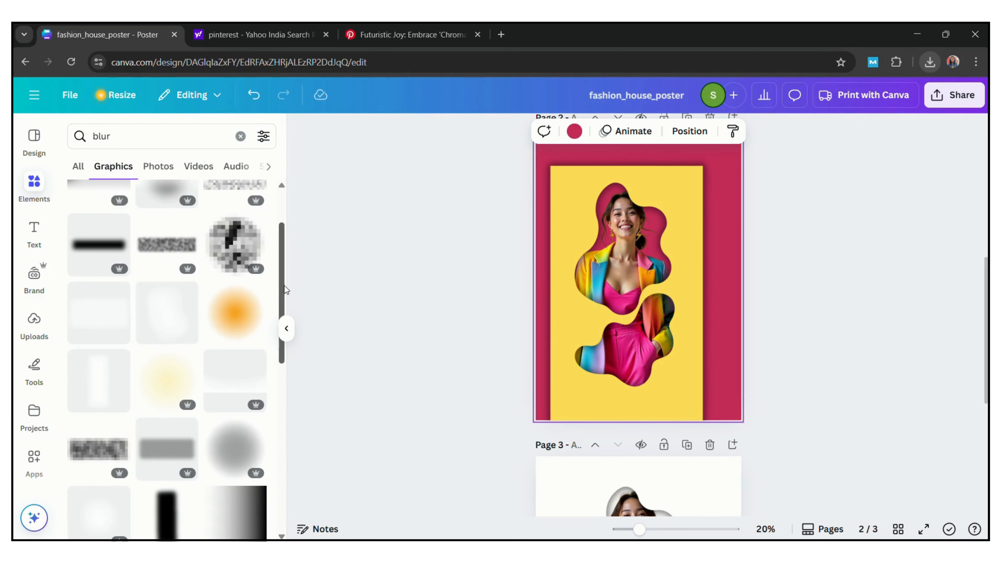
pyautogui.scroll(1, 237, 296)
pyautogui.click(166, 226)
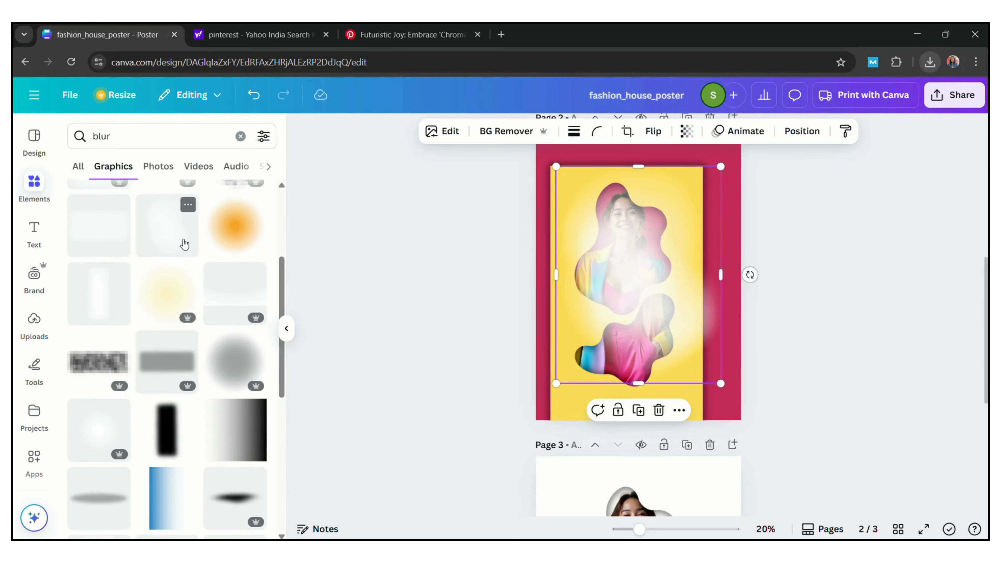
# Position the white blur over the blobs and move its layer below the woman's photo, directly above the page background
pyautogui.moveTo(617, 253); pyautogui.dragTo(618, 247)
pyautogui.rightClick(618, 247)
pyautogui.moveTo(722, 271)
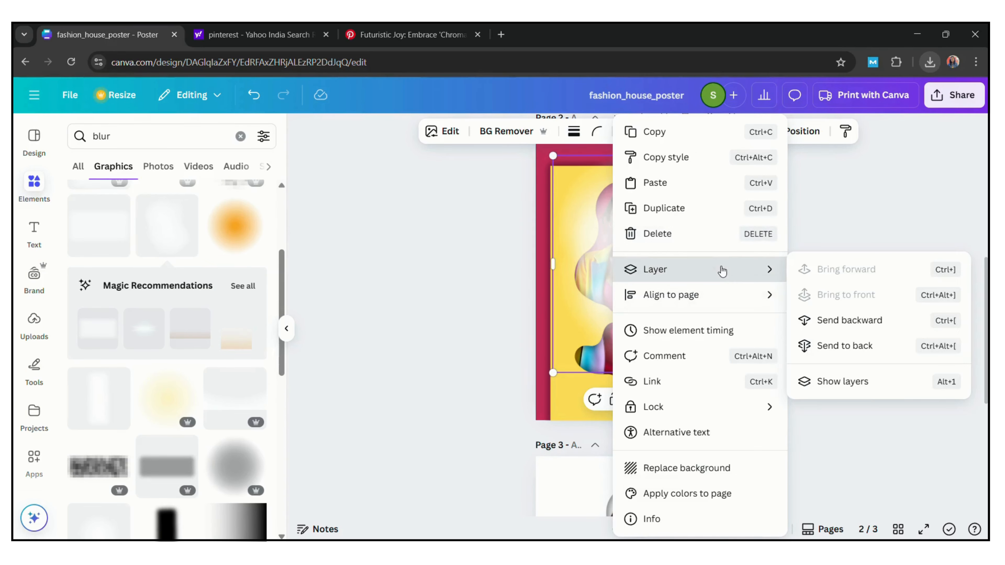
pyautogui.click(834, 391)
pyautogui.moveTo(224, 247); pyautogui.dragTo(223, 343)
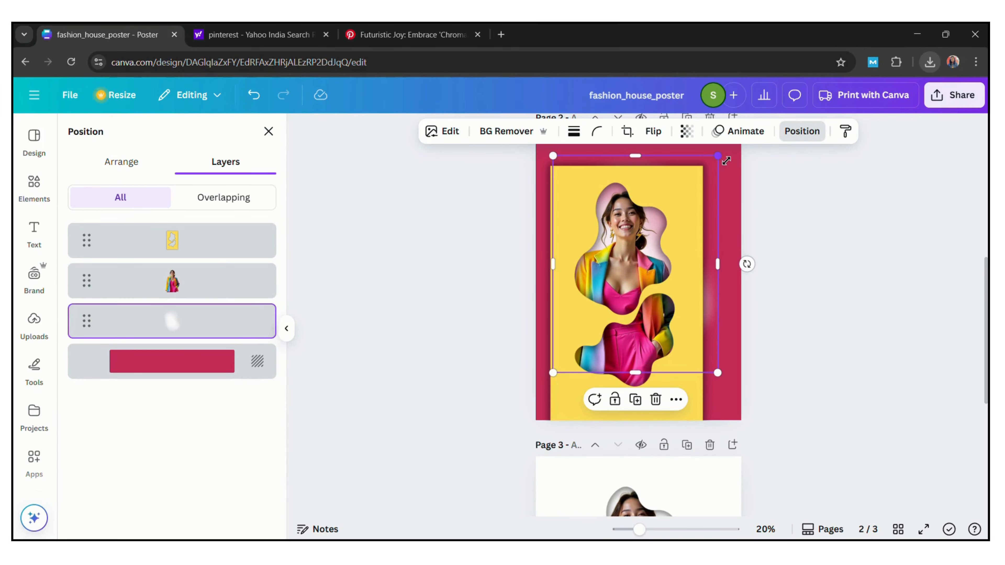
# Shrink the white blur to sit behind the woman's head and set its transparency to 36
pyautogui.moveTo(719, 156); pyautogui.dragTo(693, 198)
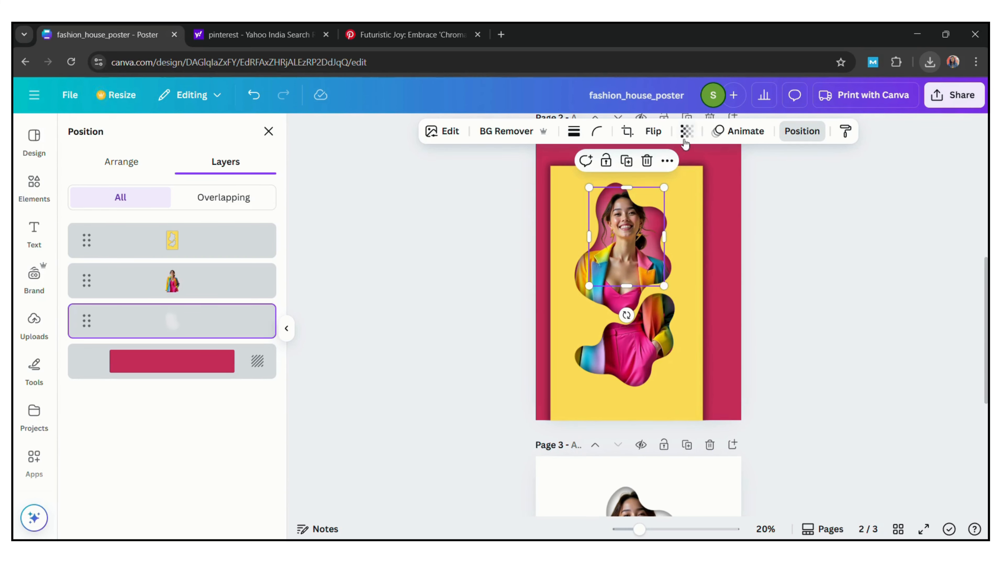
pyautogui.click(686, 132)
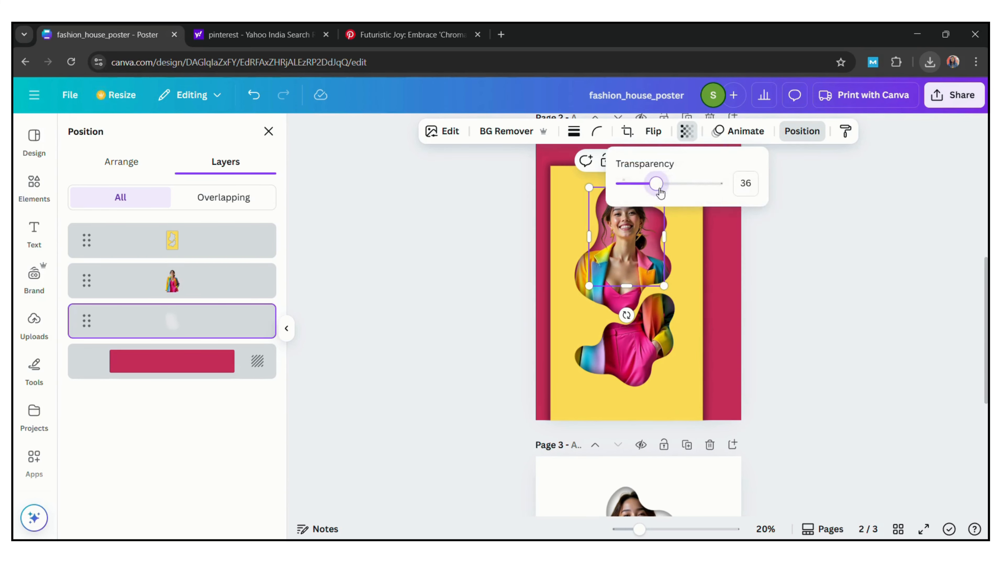
pyautogui.click(806, 303)
pyautogui.click(806, 303)
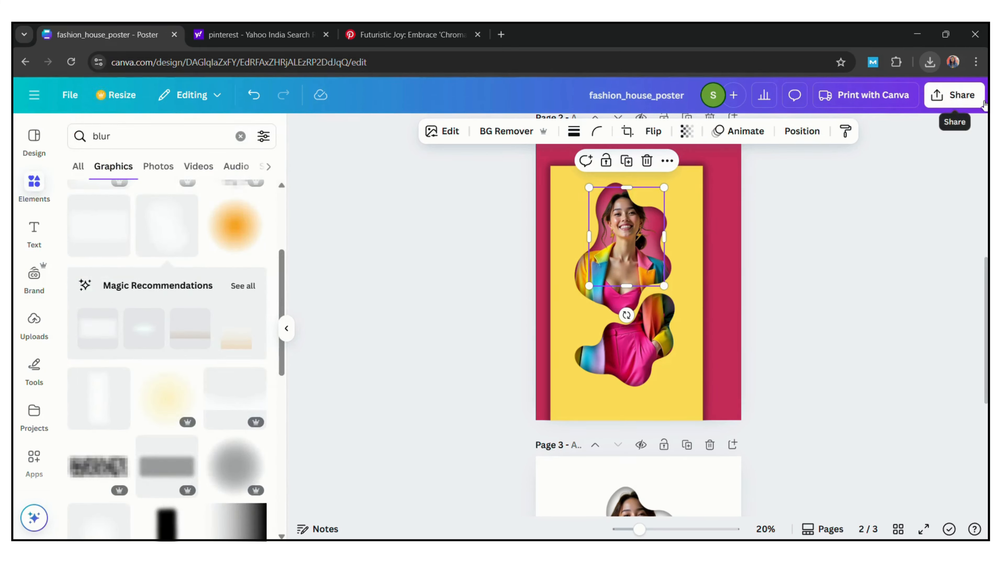
# Add a square to page 2 and fill it with the same yellow as the panel
pyautogui.click(773, 297)
pyautogui.press('r')
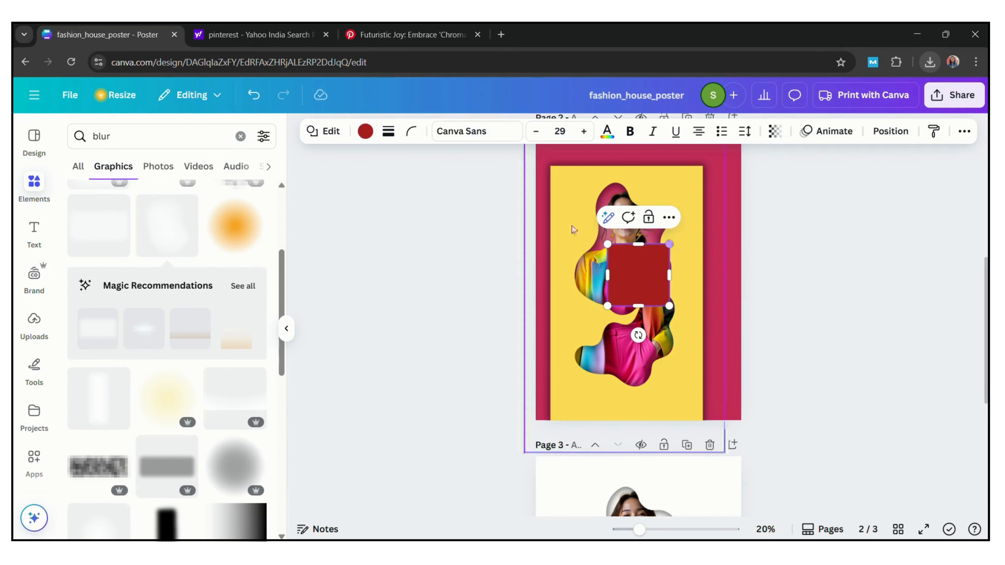
pyautogui.click(366, 132)
pyautogui.click(149, 423)
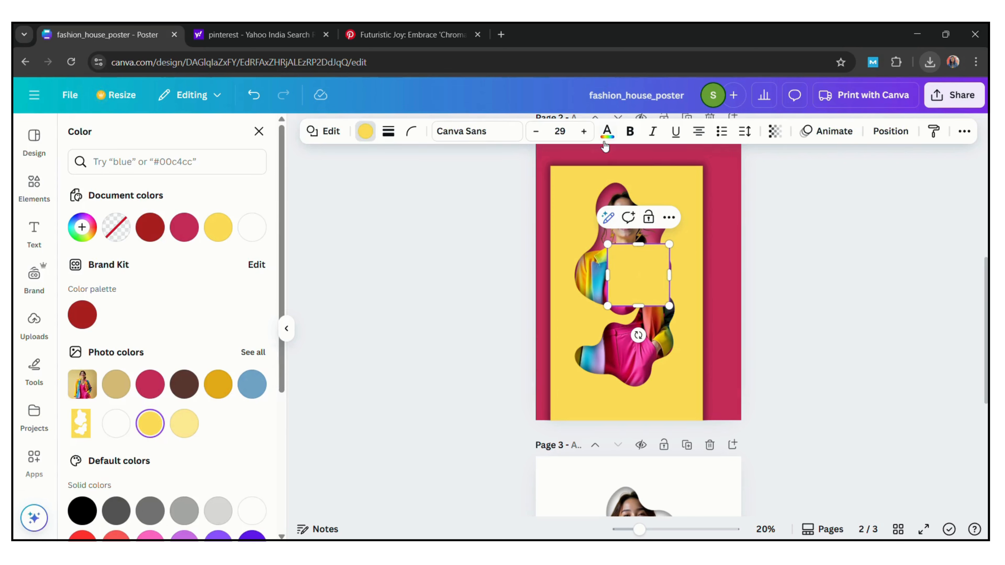
pyautogui.click(662, 277)
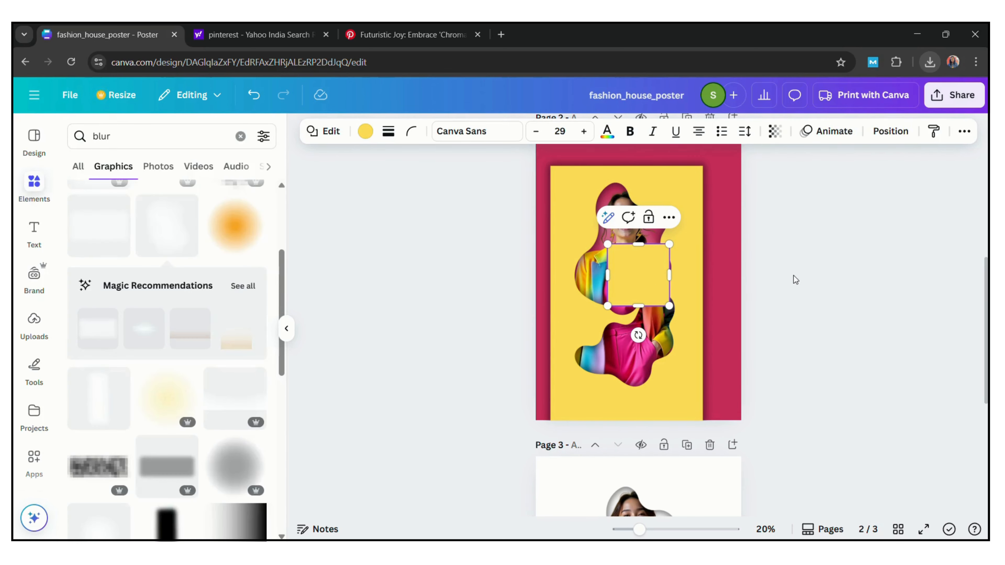
# Stretch the yellow square and copies of it to cover the crimson margins along page 2's top, left and right edges
pyautogui.moveTo(613, 274); pyautogui.dragTo(524, 158)
pyautogui.moveTo(650, 166); pyautogui.dragTo(749, 181)
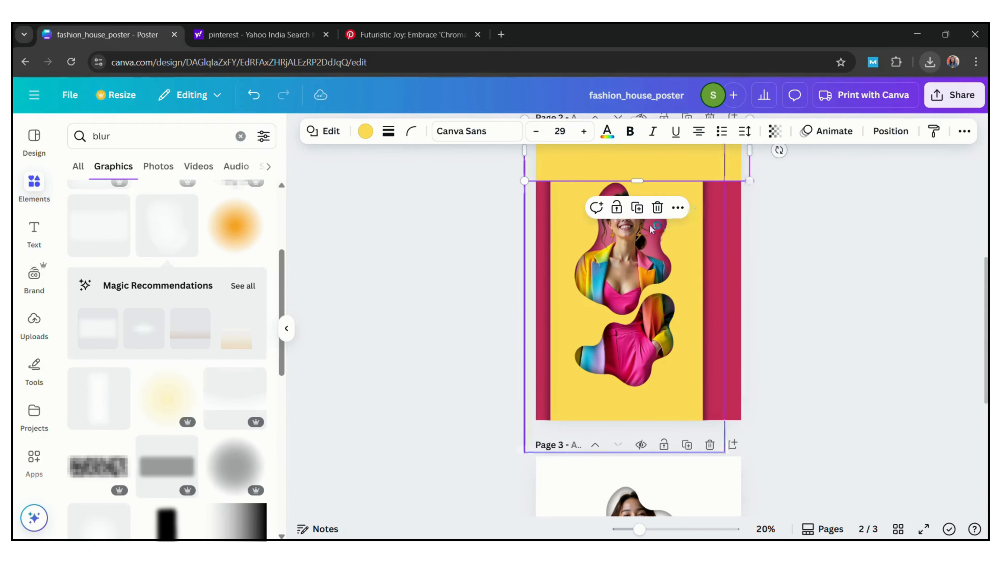
pyautogui.moveTo(666, 144); pyautogui.dragTo(573, 257)
pyautogui.moveTo(543, 321); pyautogui.dragTo(466, 268)
pyautogui.moveTo(539, 280); pyautogui.dragTo(540, 306)
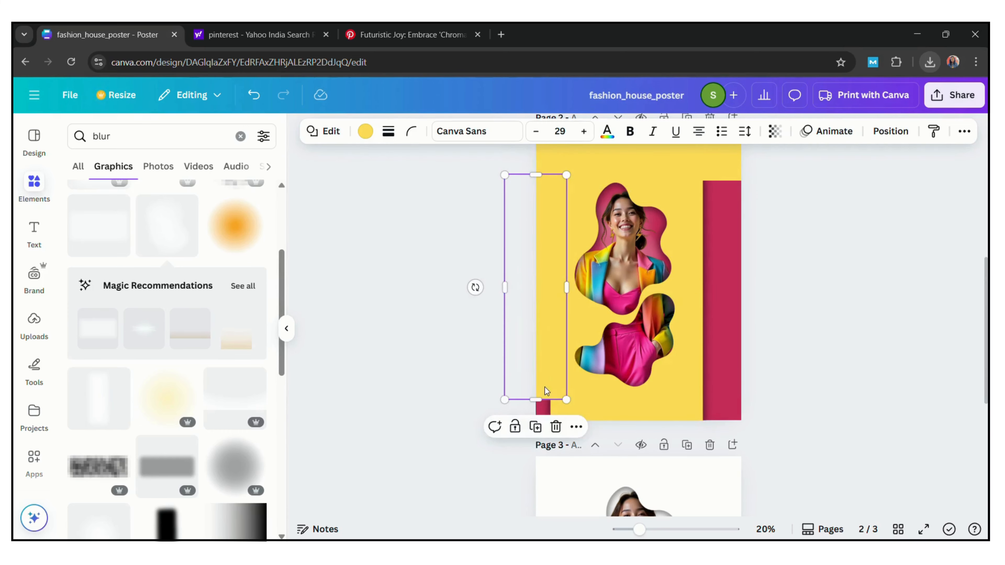
pyautogui.moveTo(536, 400); pyautogui.dragTo(537, 438)
pyautogui.click(534, 466)
pyautogui.moveTo(569, 309); pyautogui.dragTo(553, 269)
pyautogui.moveTo(532, 234); pyautogui.dragTo(727, 231)
pyautogui.click(858, 247)
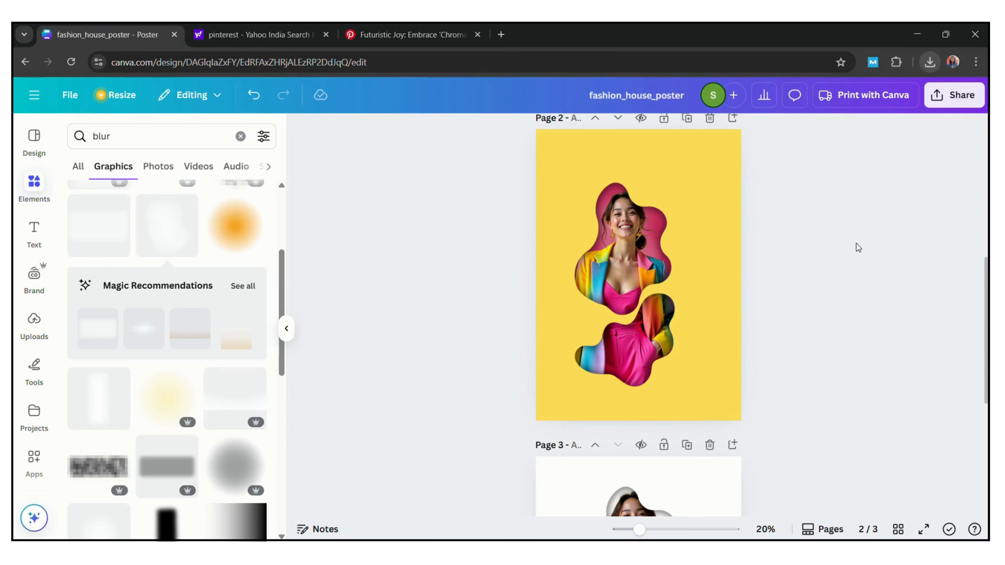
# Download only the current page, page 2, as a PNG
pyautogui.click(977, 93)
pyautogui.click(758, 360)
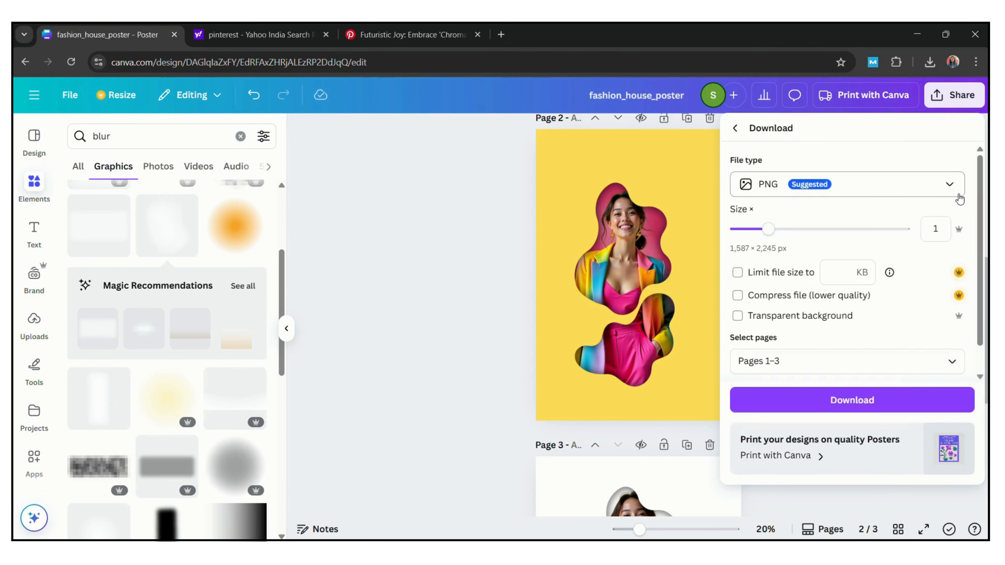
pyautogui.click(956, 359)
pyautogui.click(865, 194)
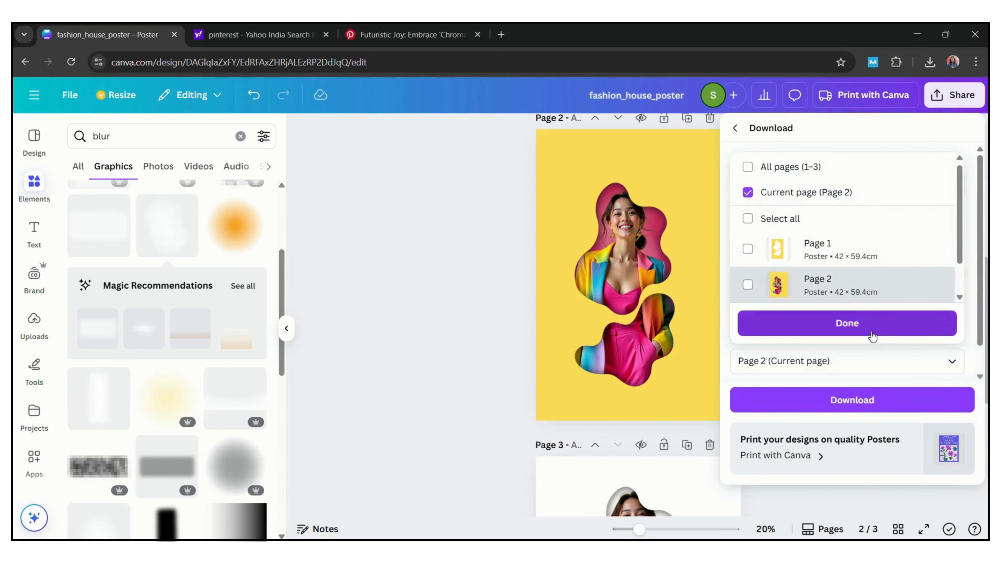
pyautogui.click(870, 324)
pyautogui.click(856, 401)
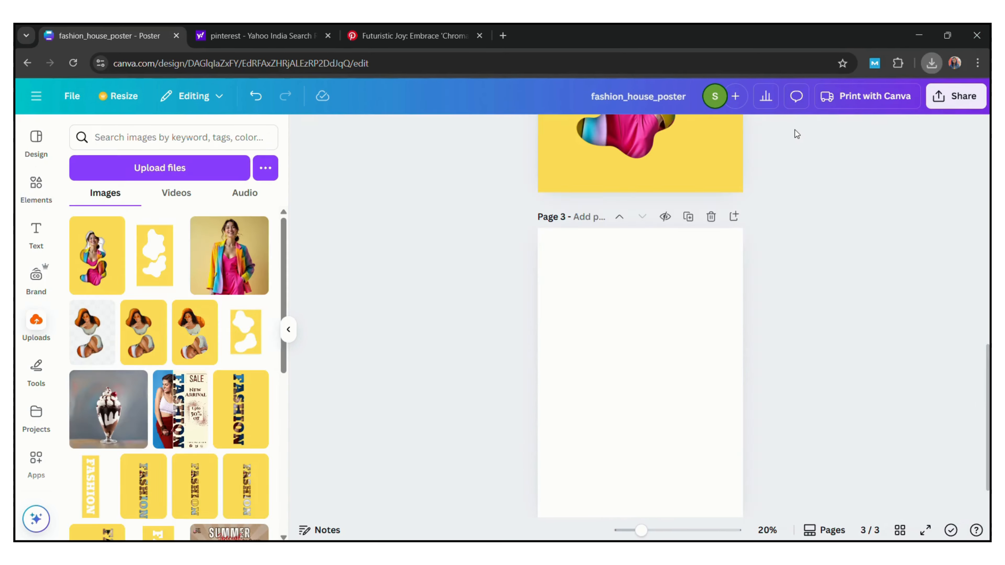
# Upload the downloaded PNG, add it to page 3 and remove its yellow background
pyautogui.moveTo(793, 131); pyautogui.dragTo(178, 292)
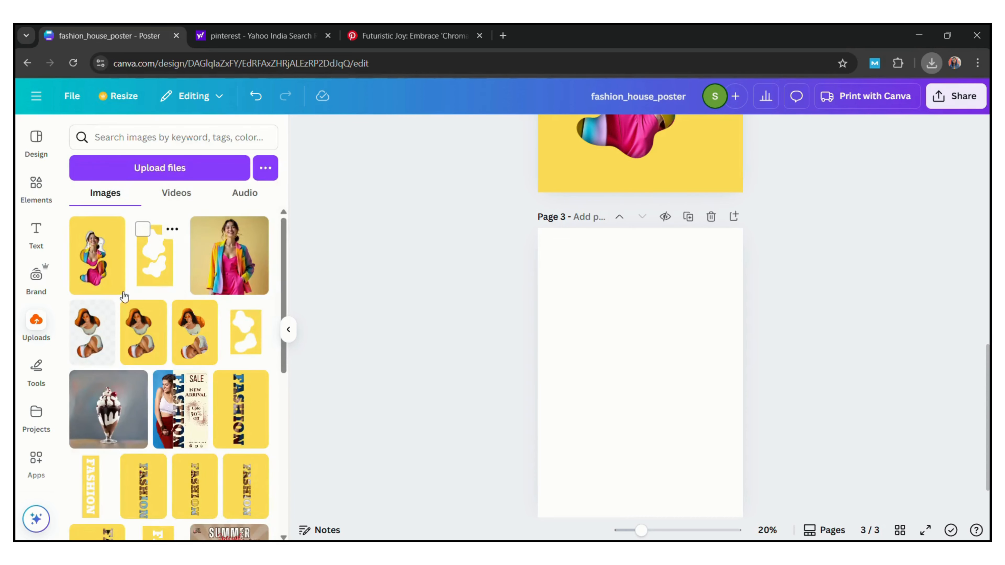
pyautogui.click(110, 282)
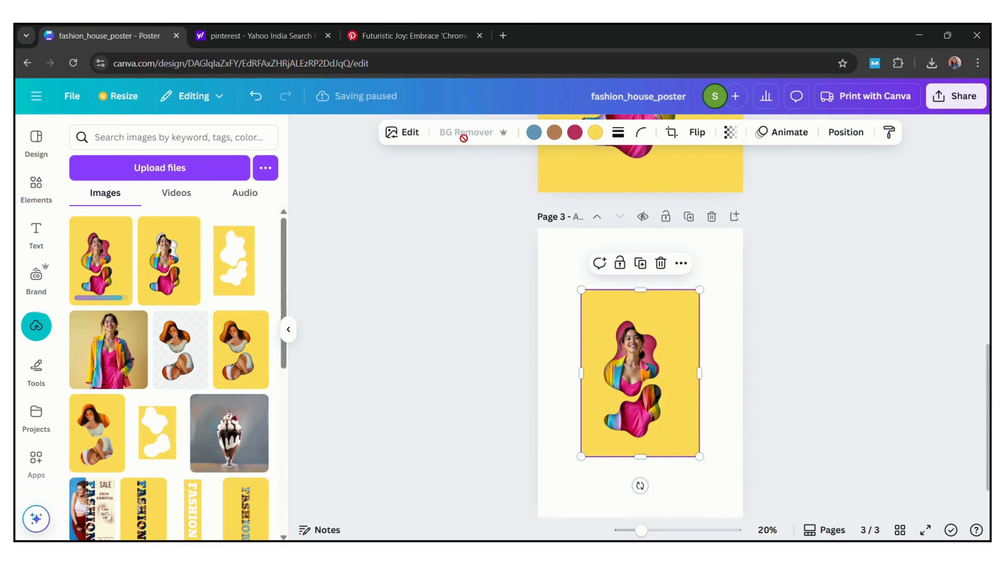
pyautogui.click(472, 133)
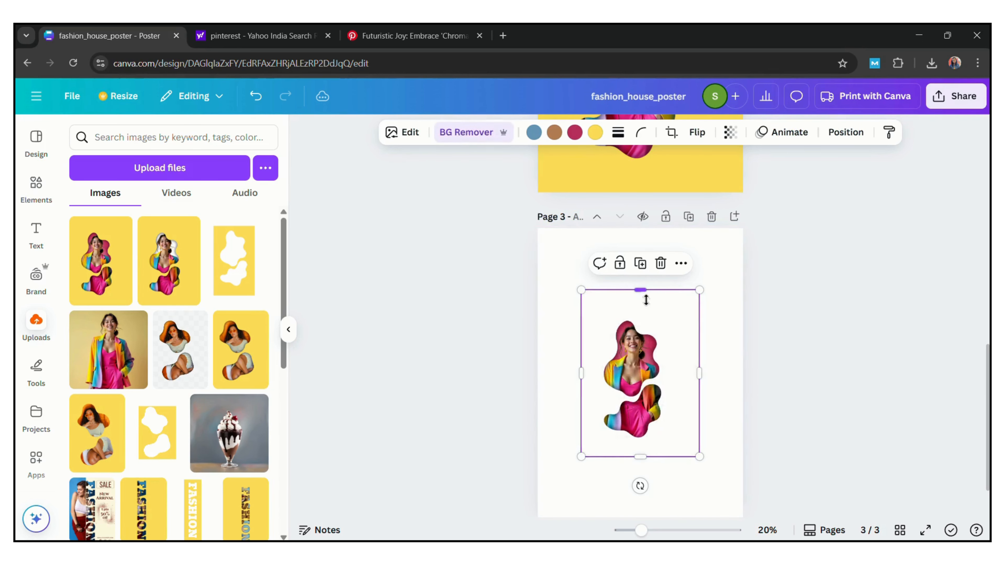
# Crop the empty space off the top, left and right sides of the cutout image on page 3
pyautogui.moveTo(648, 297); pyautogui.dragTo(649, 326)
pyautogui.moveTo(585, 386); pyautogui.dragTo(600, 386)
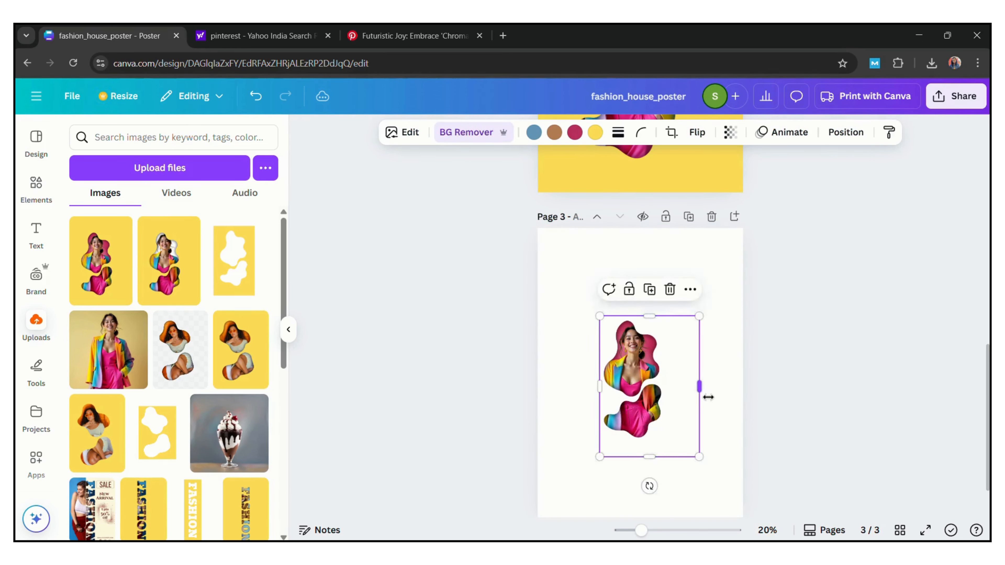
pyautogui.moveTo(707, 396); pyautogui.dragTo(668, 399)
# Enlarge the cropped blob cutout and centre it horizontally in the upper part of page 3
pyautogui.moveTo(669, 315); pyautogui.dragTo(760, 273)
pyautogui.moveTo(643, 331); pyautogui.dragTo(641, 372)
pyautogui.click(834, 331)
pyautogui.scroll(-1, 834, 331)
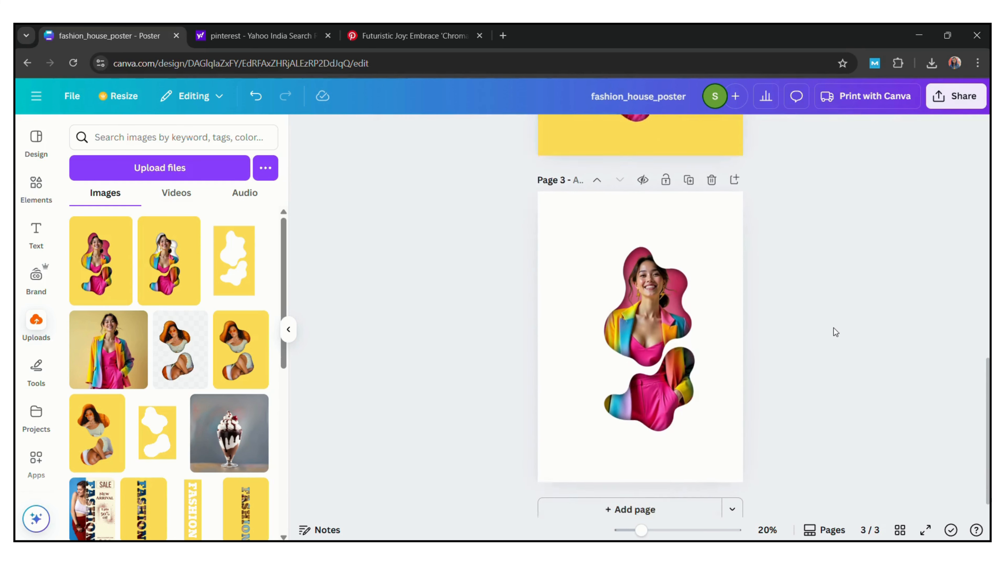
pyautogui.click(661, 318)
pyautogui.moveTo(661, 318); pyautogui.dragTo(650, 321)
pyautogui.moveTo(691, 225); pyautogui.dragTo(722, 221)
pyautogui.moveTo(674, 285); pyautogui.dragTo(669, 279)
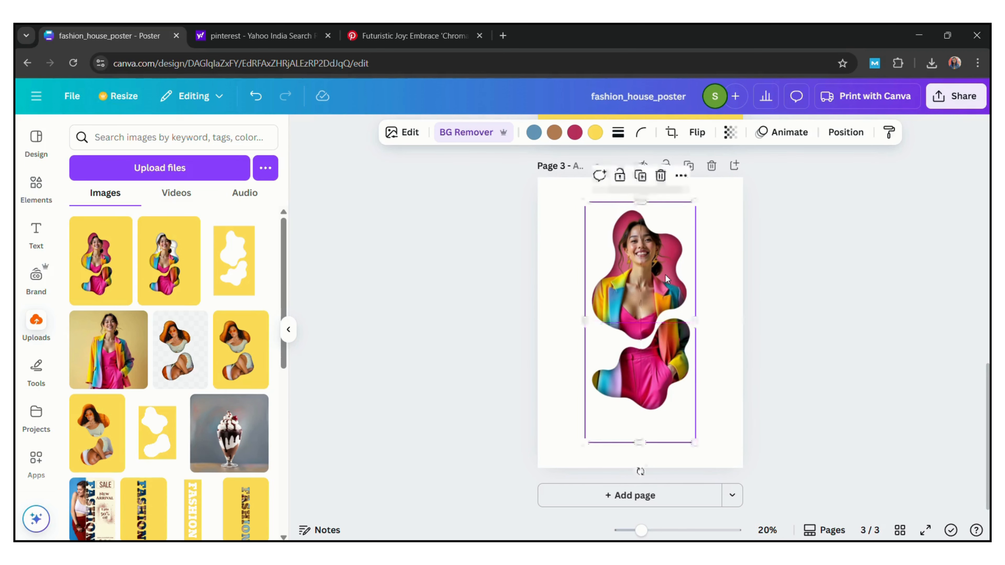
pyautogui.click(807, 274)
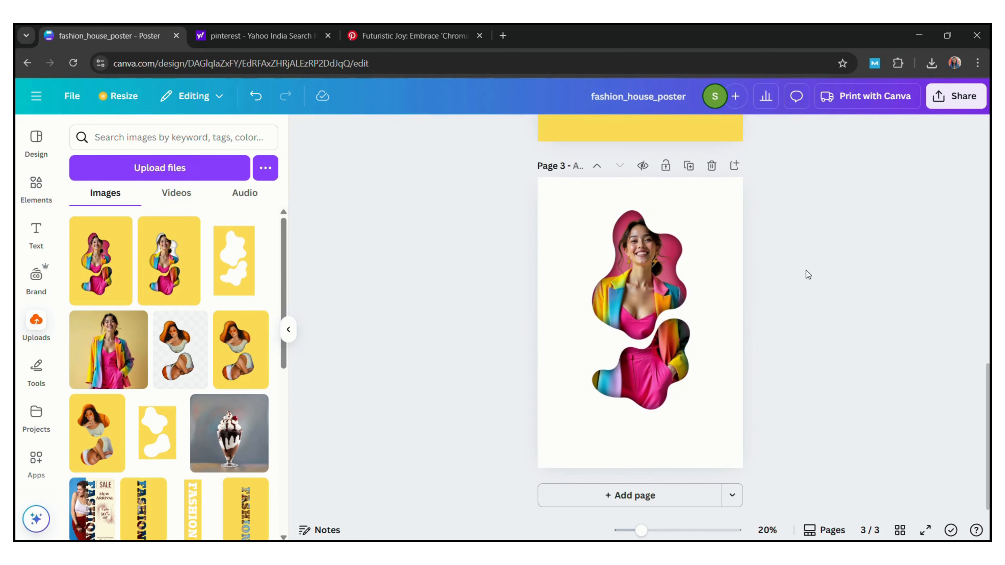
# Search the elements for "circle" graphics
pyautogui.click(39, 184)
pyautogui.click(172, 143)
pyautogui.press('BackSpace')
pyautogui.press('BackSpace')
pyautogui.press('BackSpace')
pyautogui.press('BackSpace')
pyautogui.write('cil')
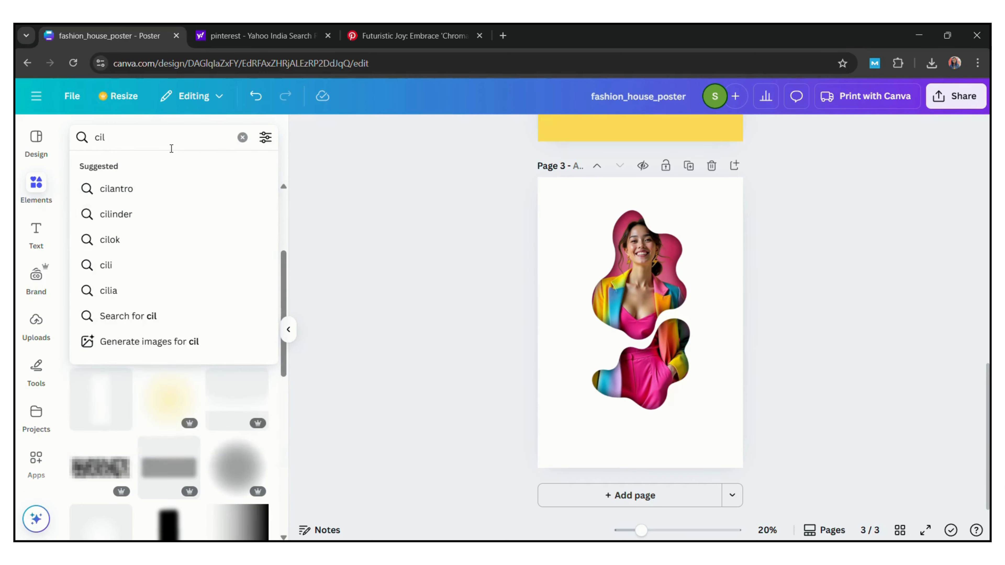
pyautogui.press('BackSpace')
pyautogui.write('rcle')
pyautogui.press('Return')
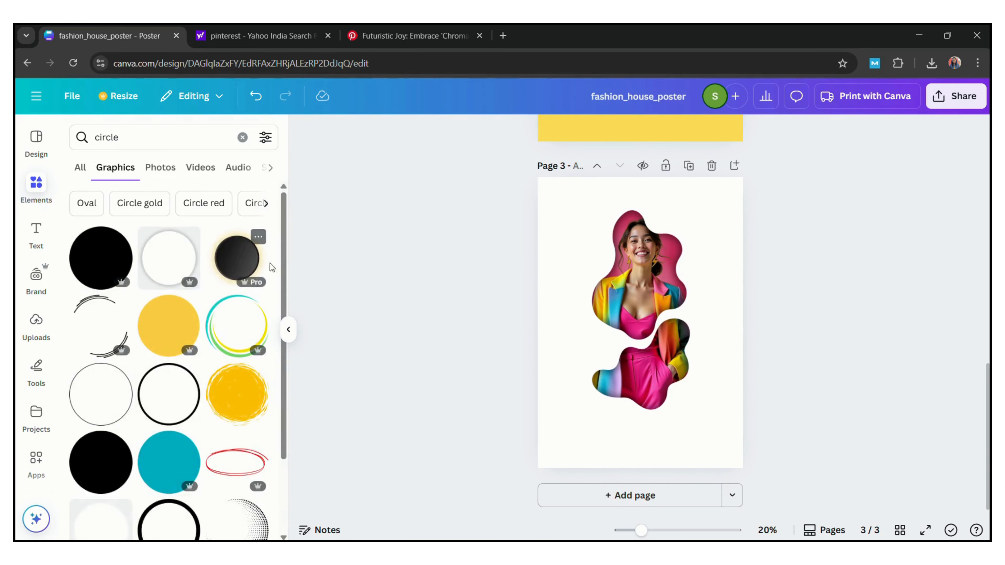
# Add a solid circle to page 3, colour it the photo's blue, and shrink it beside the top of the woman's head
pyautogui.scroll(-2, 271, 268)
pyautogui.click(118, 358)
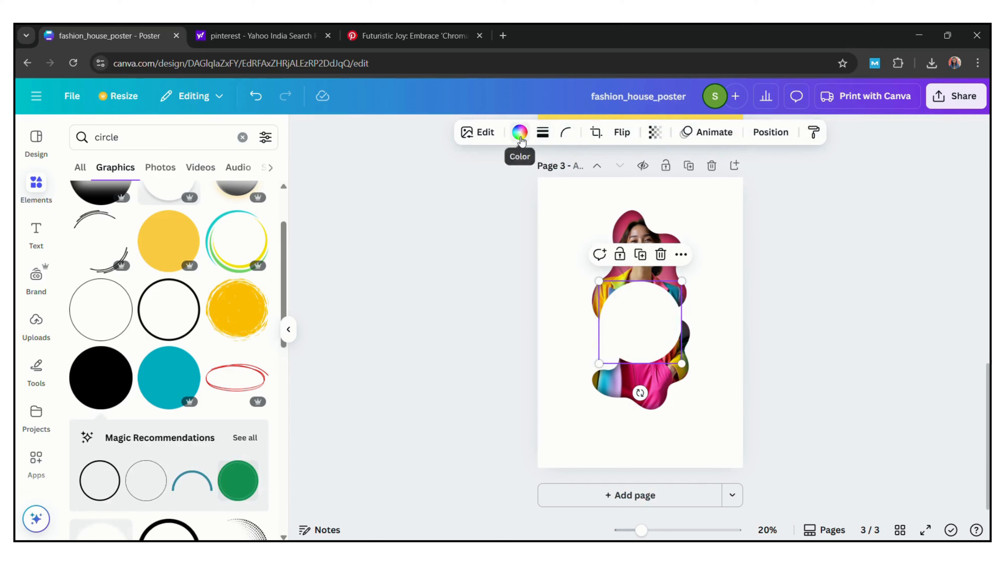
pyautogui.click(520, 136)
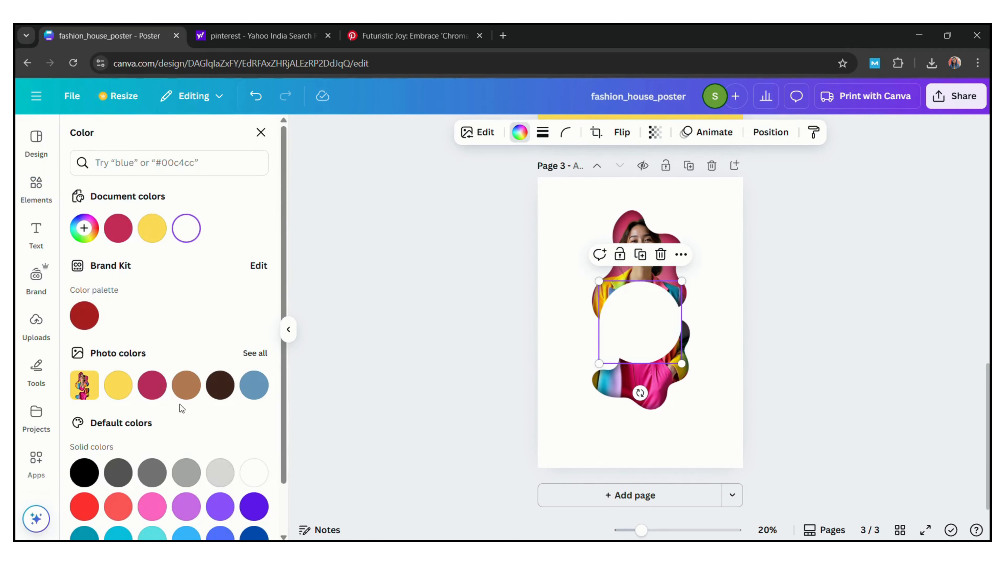
pyautogui.click(254, 385)
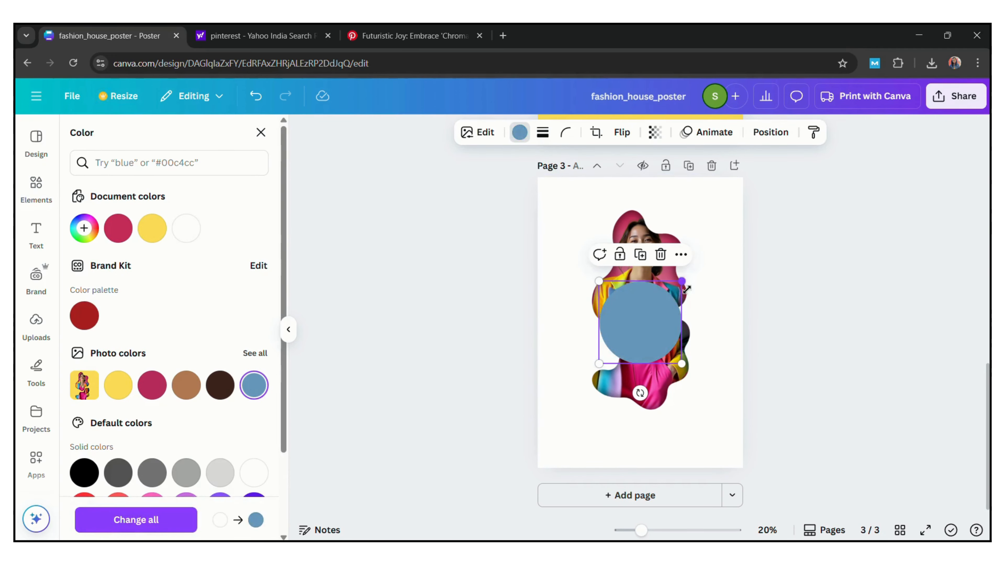
pyautogui.moveTo(686, 290); pyautogui.dragTo(660, 300)
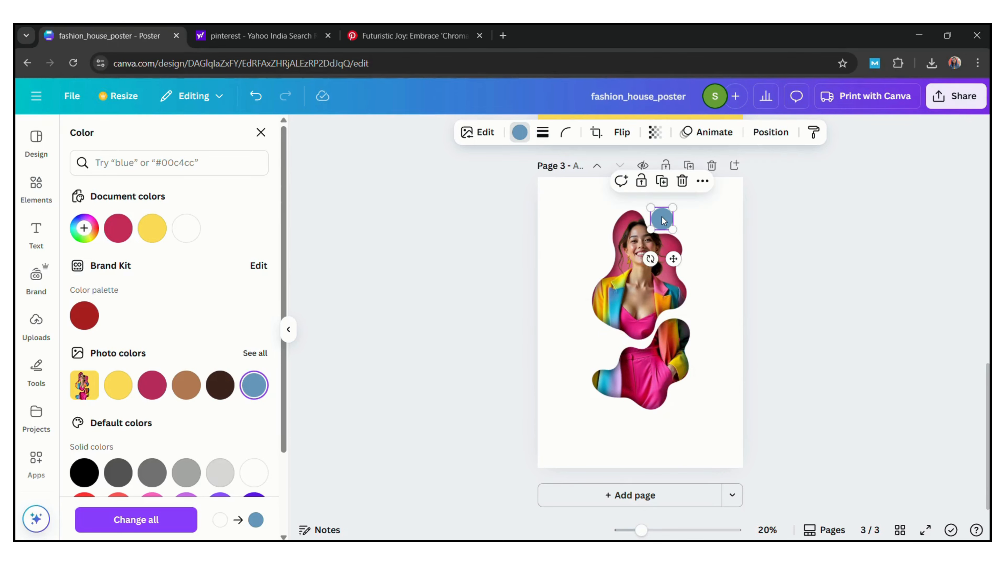
# Set page 3's background to the document's crimson colour #c62b5a
pyautogui.click(567, 233)
pyautogui.click(159, 383)
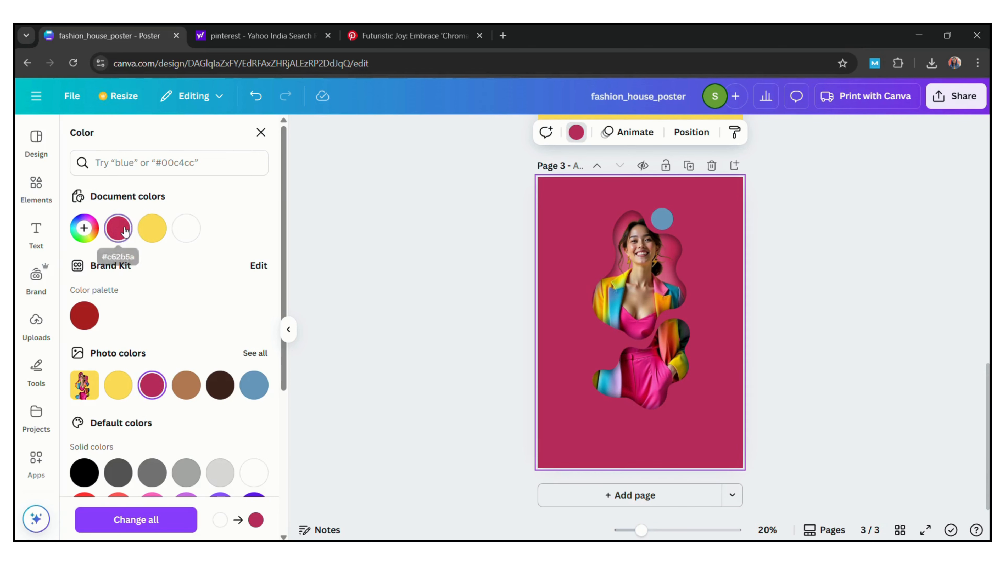
# Recolour the small circle with the photo's dark brown, duplicate it and move the copy away from the original
pyautogui.click(660, 223)
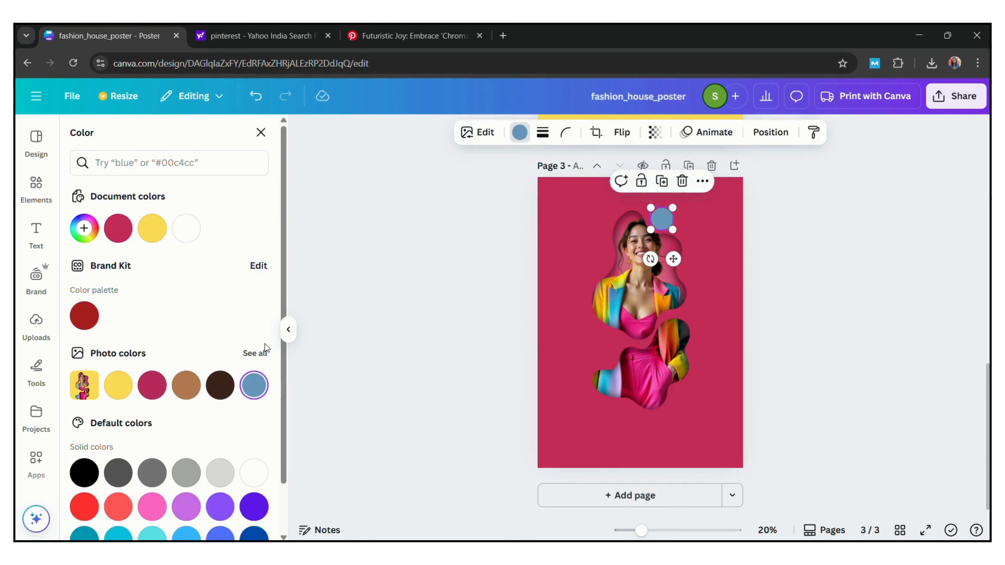
pyautogui.click(220, 386)
pyautogui.click(661, 181)
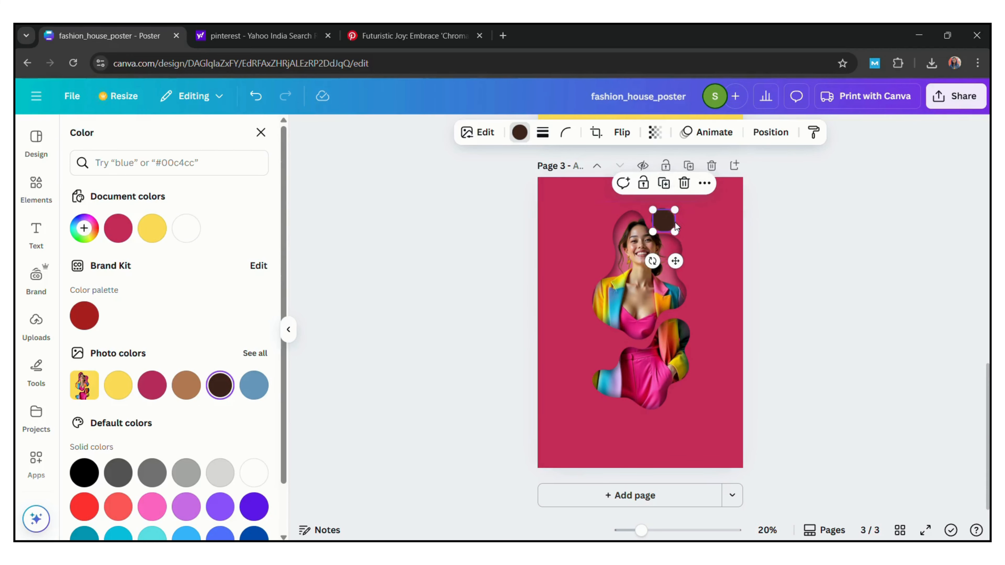
pyautogui.moveTo(672, 259); pyautogui.dragTo(693, 278)
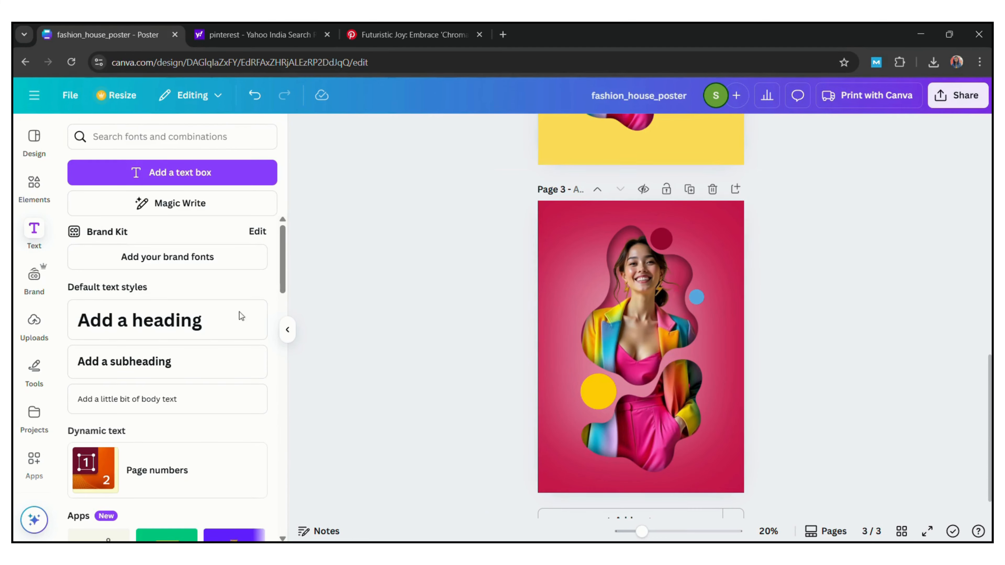
# Add a heading reading "Fashion" to page 3 and set its font to Foda Display
pyautogui.click(187, 333)
pyautogui.write('Fashi')
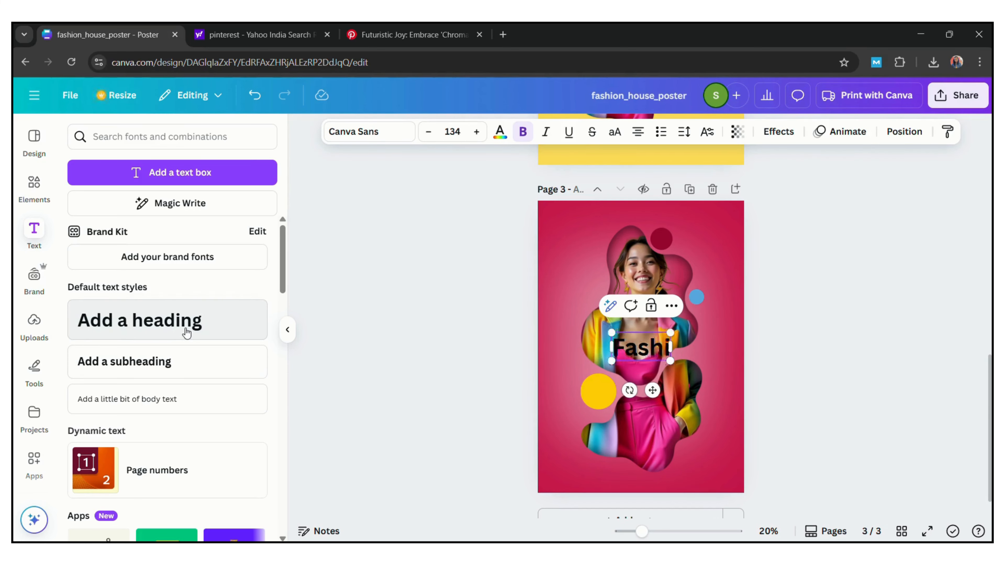
pyautogui.write('on')
pyautogui.click(356, 135)
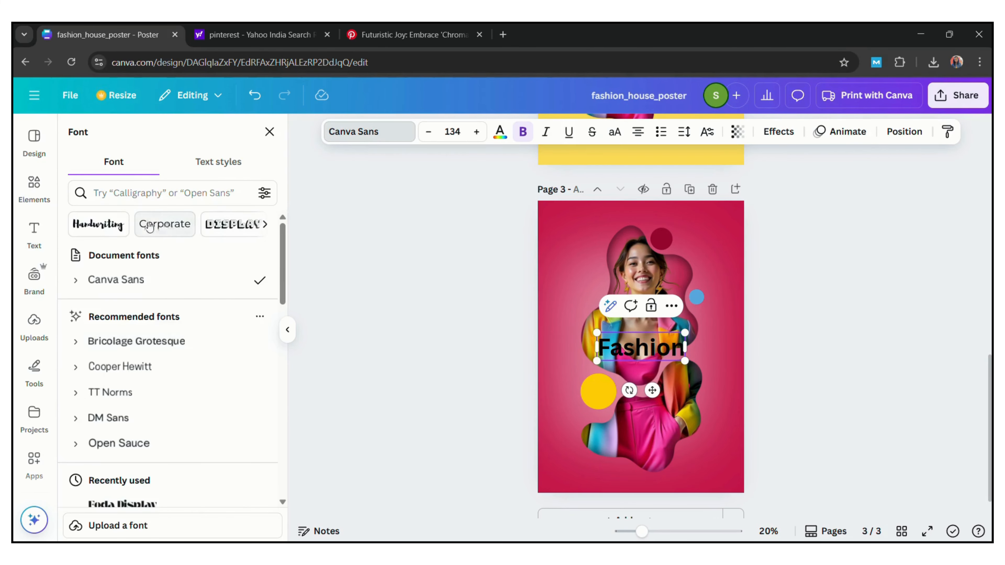
pyautogui.click(154, 511)
# Enlarge the "Fashion" heading to font size 253
pyautogui.moveTo(587, 330); pyautogui.dragTo(507, 303)
pyautogui.click(787, 336)
pyautogui.click(575, 342)
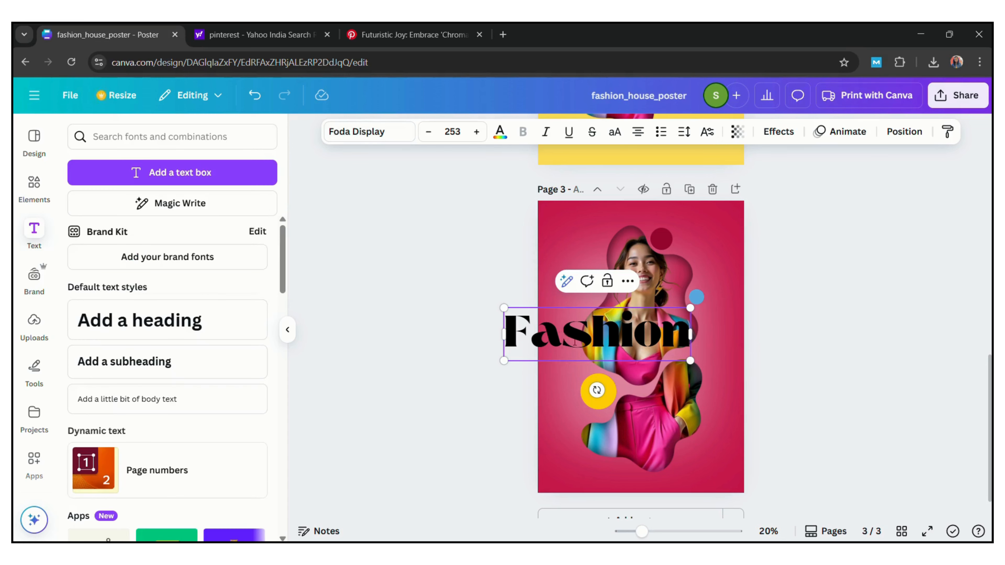
# Try the "Fashion" heading at the top of page 3 in font size 255 and white, and undo those changes
pyautogui.moveTo(640, 344); pyautogui.dragTo(685, 244)
pyautogui.click(478, 133)
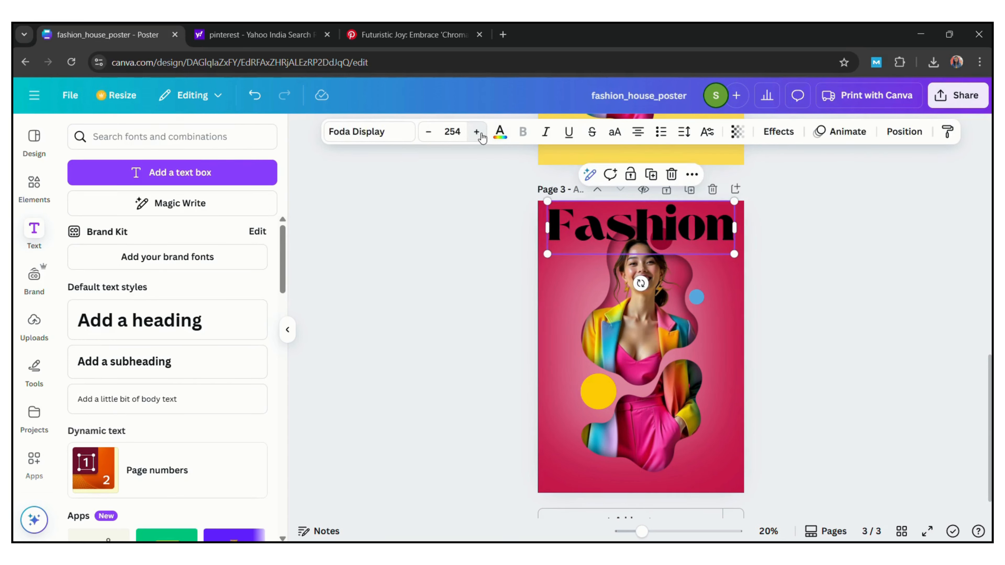
pyautogui.click(477, 133)
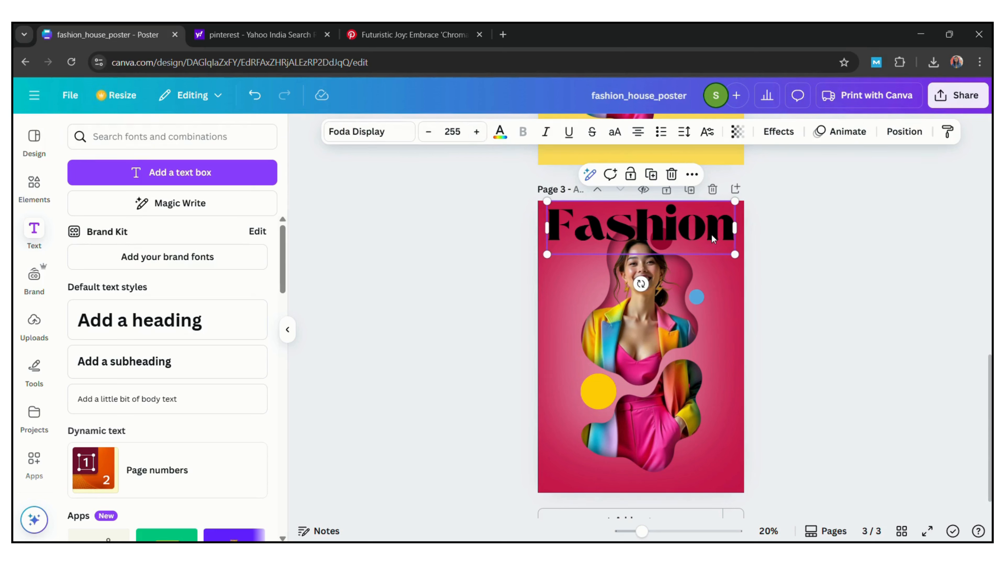
pyautogui.click(500, 133)
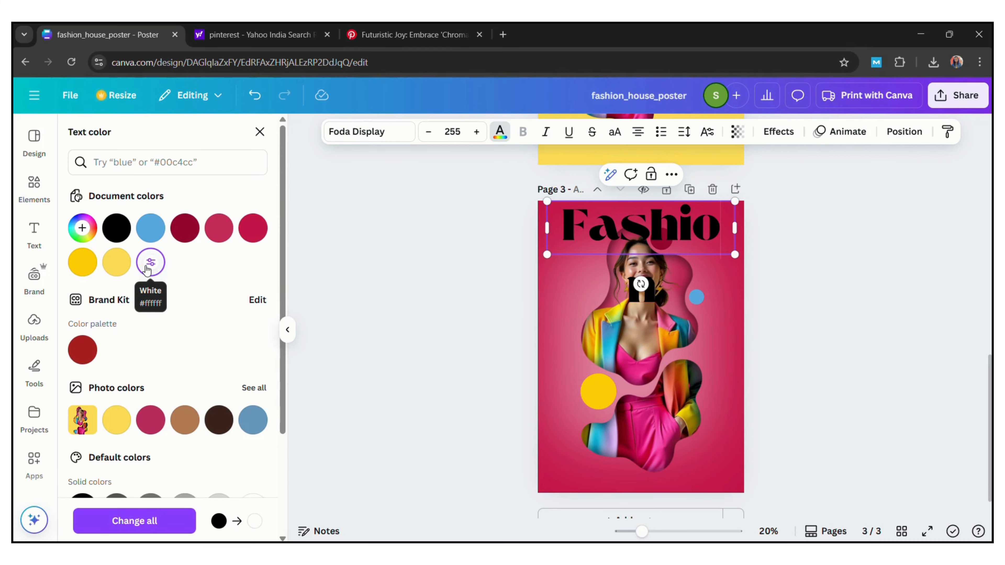
pyautogui.click(255, 96)
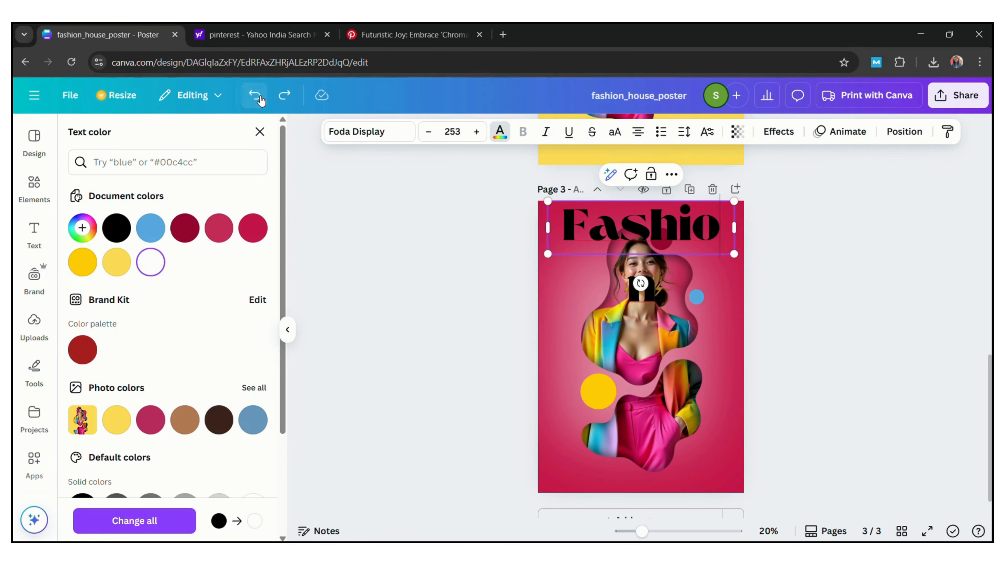
pyautogui.click(259, 99)
# Widen the "Fashion" text box so the word fits on one line and move it to the top of page 3
pyautogui.moveTo(698, 342); pyautogui.dragTo(717, 342)
pyautogui.press('Escape')
pyautogui.press('Escape')
pyautogui.moveTo(612, 353); pyautogui.dragTo(661, 237)
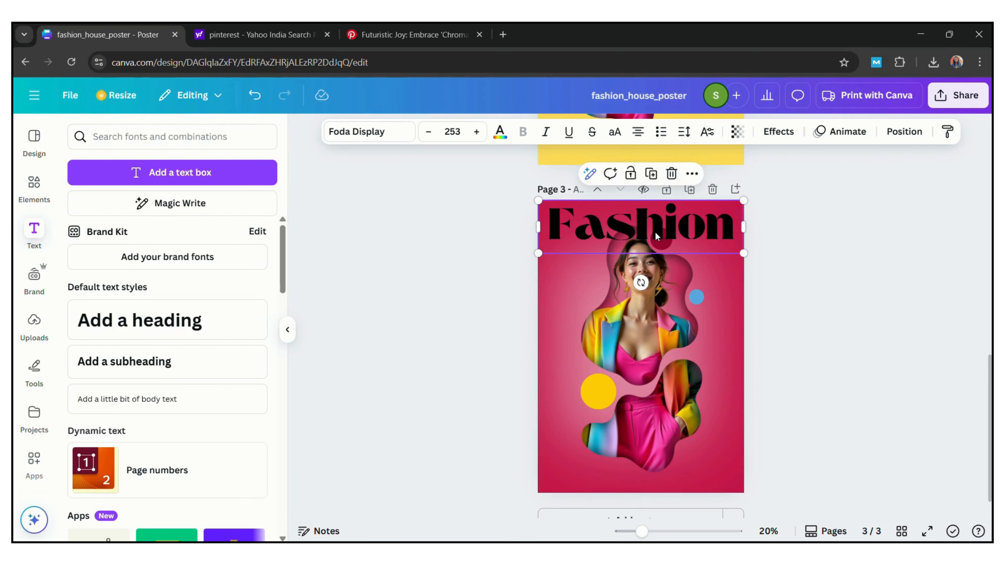
# Color the "Fashion" heading on page 3 white and place a duplicate of it directly below
pyautogui.click(500, 135)
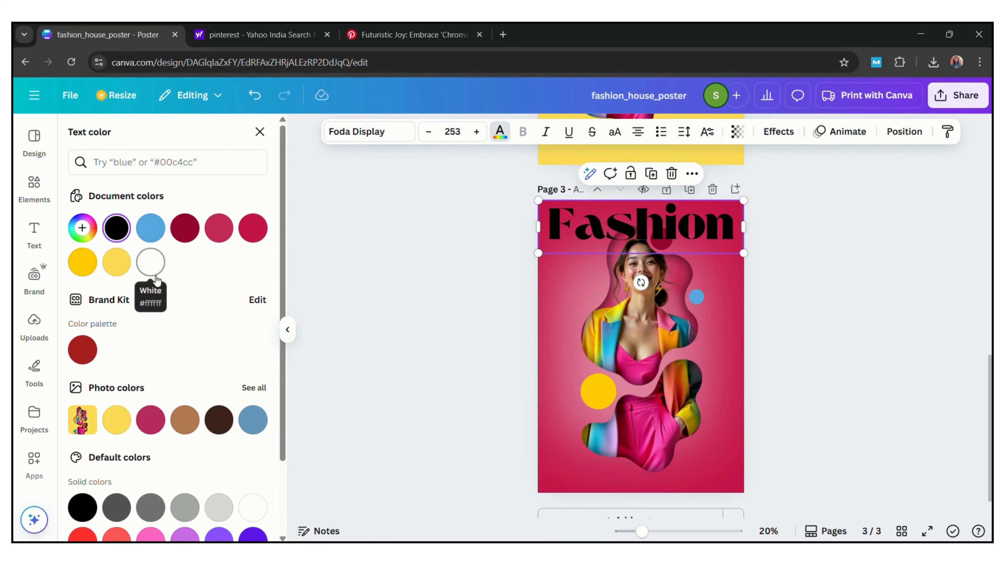
pyautogui.click(151, 263)
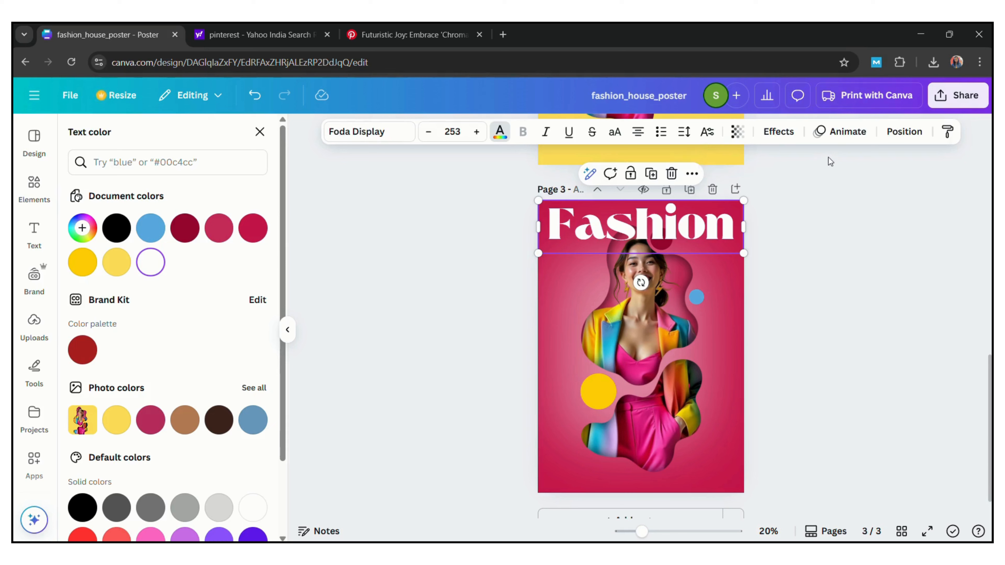
pyautogui.click(656, 177)
pyautogui.moveTo(663, 242); pyautogui.dragTo(663, 295)
# Apply the Hollow effect with thickness 3 to the lower copy of the "Fashion" heading
pyautogui.click(778, 132)
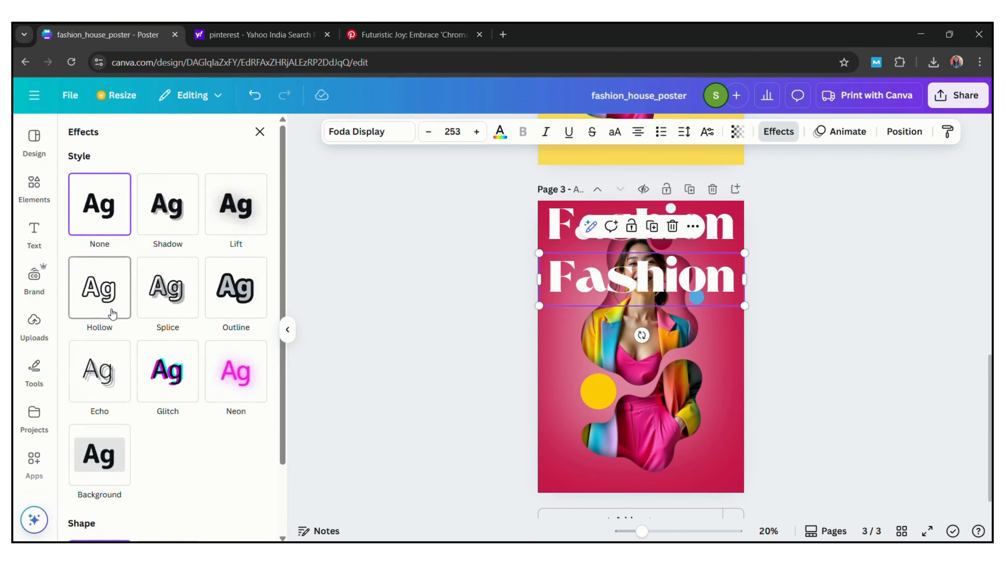
pyautogui.click(105, 301)
pyautogui.moveTo(127, 372); pyautogui.dragTo(16, 391)
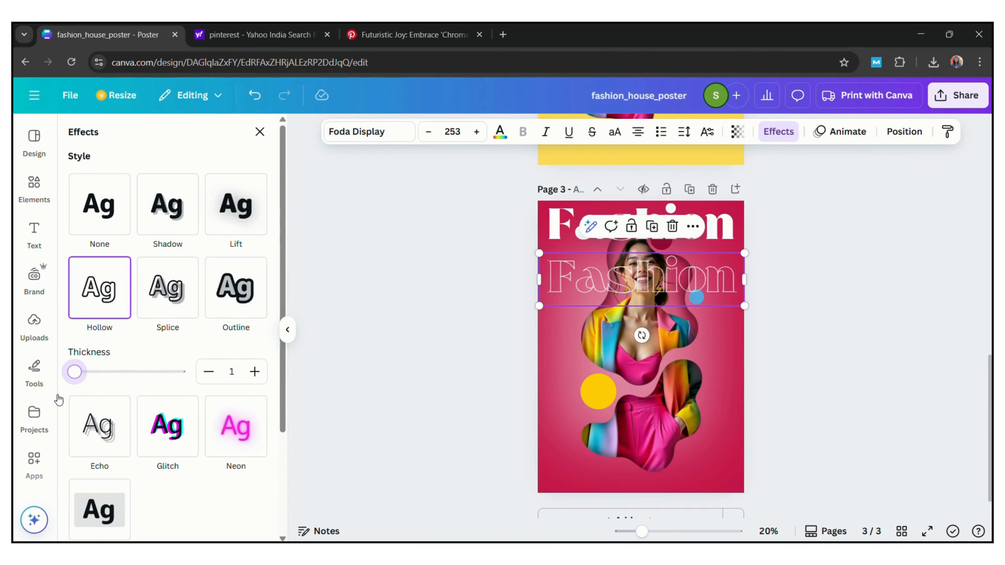
pyautogui.moveTo(79, 379); pyautogui.dragTo(82, 378)
# Move the solid white "Fashion" heading's layer directly beneath the model image in the layer order
pyautogui.rightClick(724, 225)
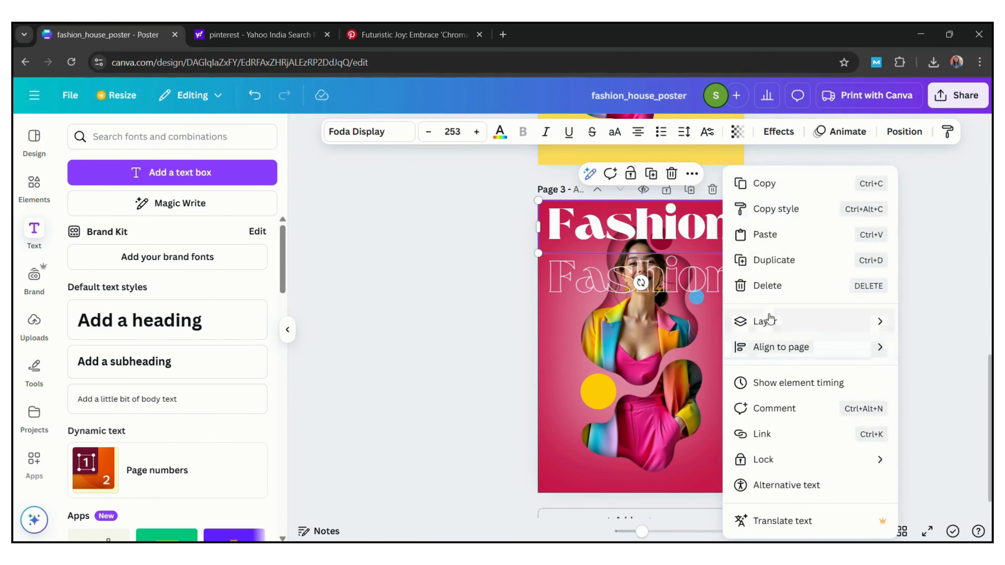
pyautogui.moveTo(768, 319)
pyautogui.click(594, 433)
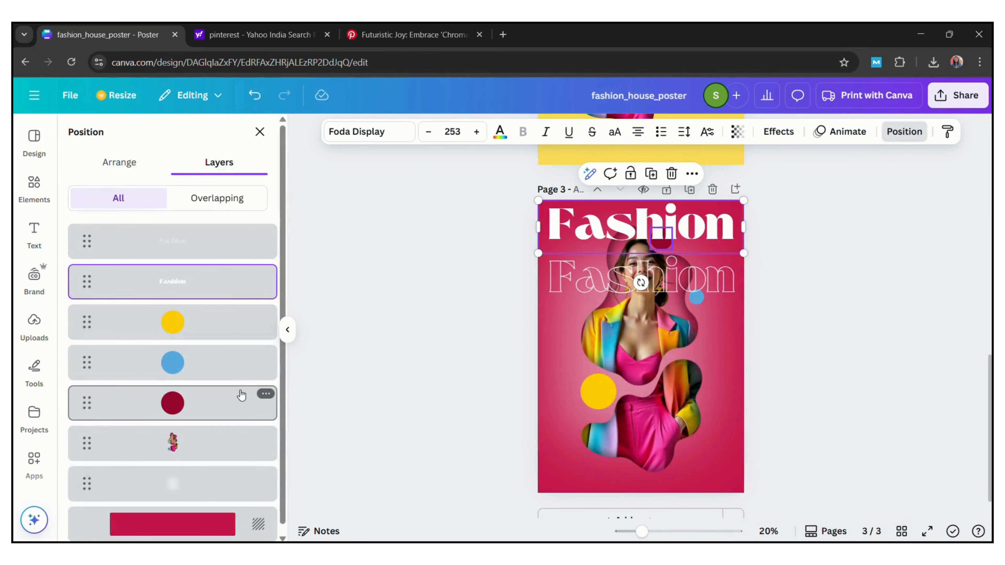
pyautogui.moveTo(213, 281); pyautogui.dragTo(206, 463)
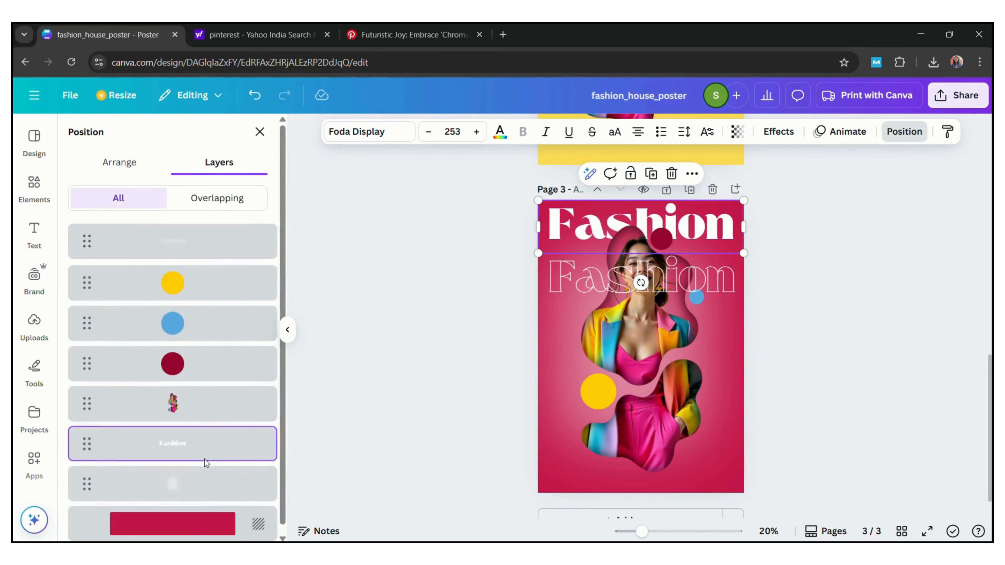
# Align the hollow "Fashion" copy exactly over the solid heading and set its outline thickness to 1
pyautogui.moveTo(554, 297); pyautogui.dragTo(560, 245)
pyautogui.click(781, 133)
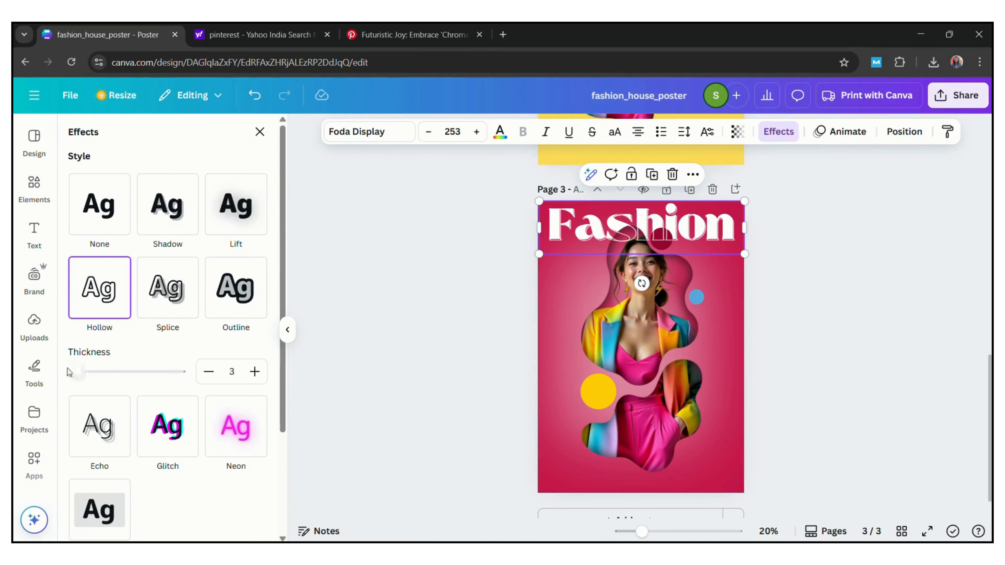
pyautogui.moveTo(69, 372); pyautogui.dragTo(16, 378)
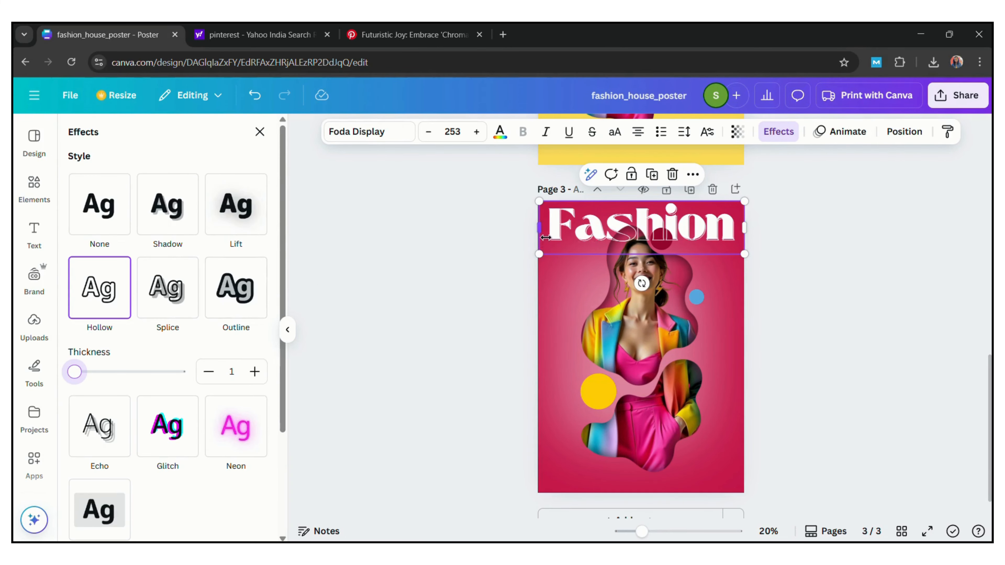
pyautogui.moveTo(584, 231)
pyautogui.mouseDown()
pyautogui.moveTo(583, 264)
pyautogui.moveTo(568, 232)
pyautogui.mouseUp()
pyautogui.click(557, 225)
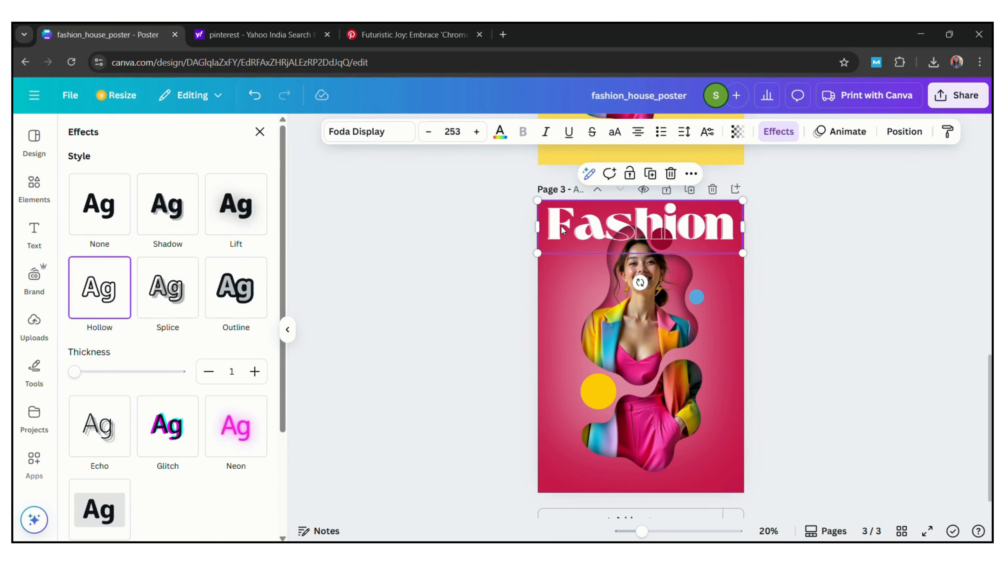
pyautogui.click(815, 257)
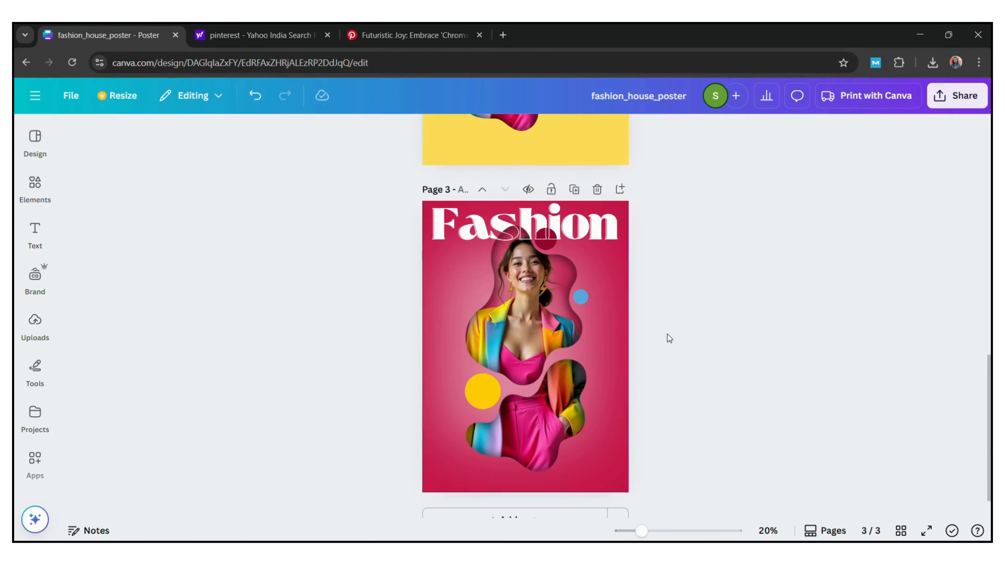
# Add a heading reading "SALE" in uppercase and set its font to Archivo Black
pyautogui.click(35, 237)
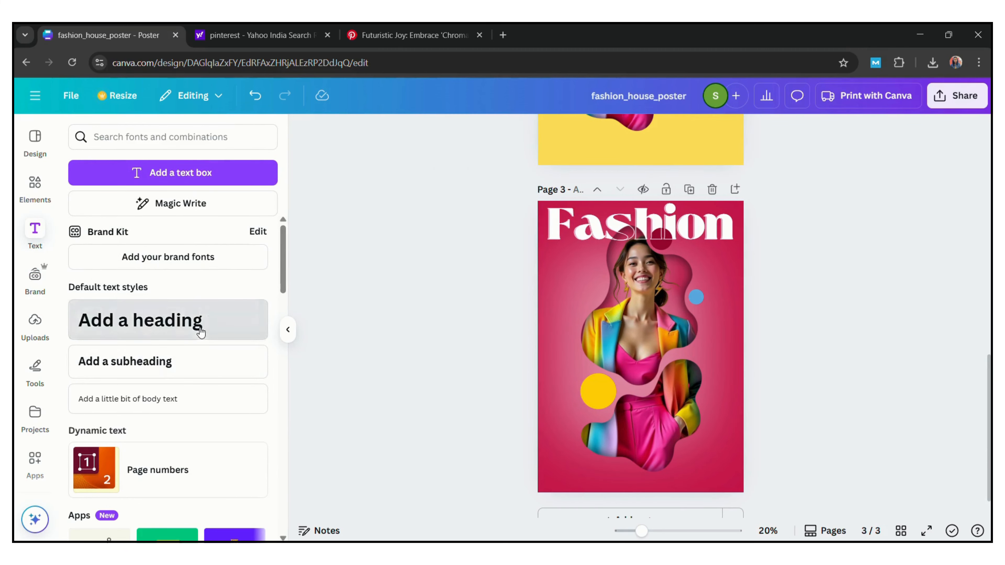
pyautogui.click(200, 332)
pyautogui.write('sale')
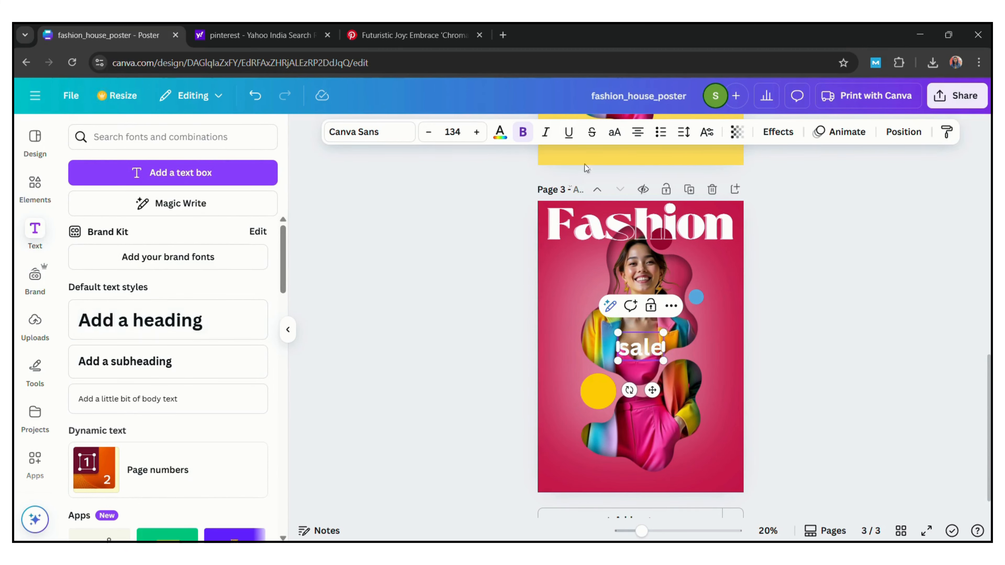
pyautogui.click(615, 131)
pyautogui.click(372, 137)
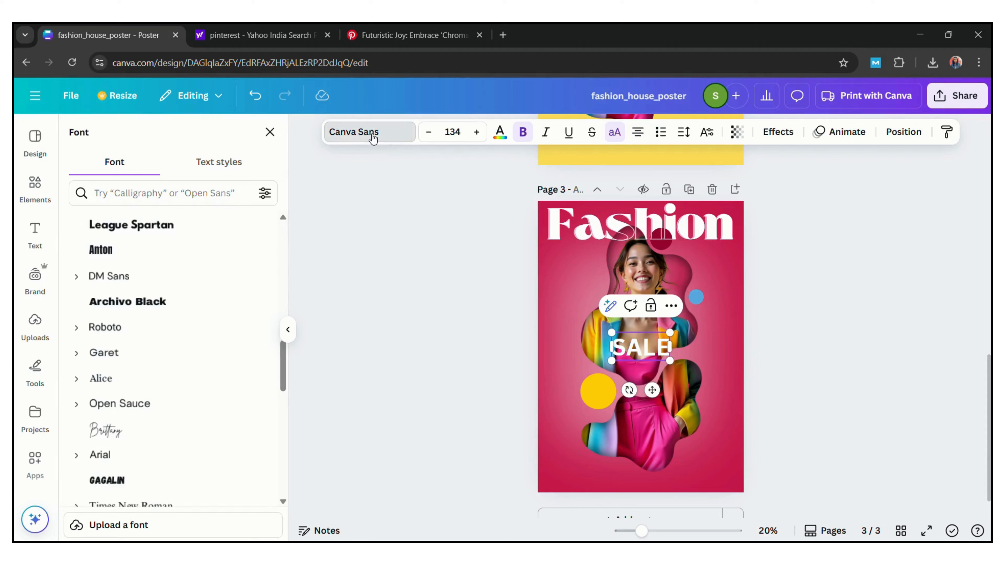
pyautogui.click(230, 301)
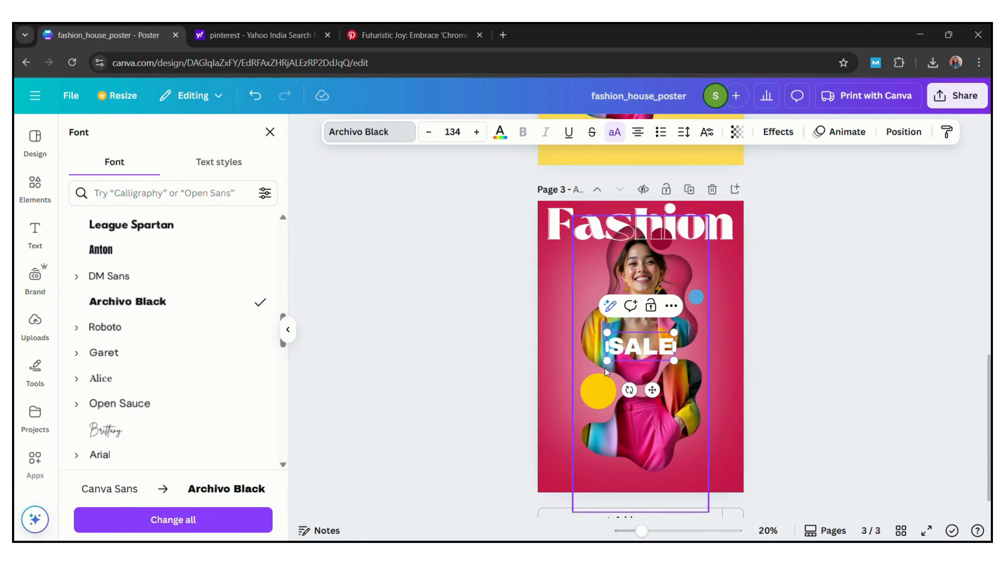
# Rotate "SALE" to vertical, place it along the poster's right edge below "Fashion", and enlarge it to font size 178
pyautogui.moveTo(629, 390); pyautogui.dragTo(729, 289)
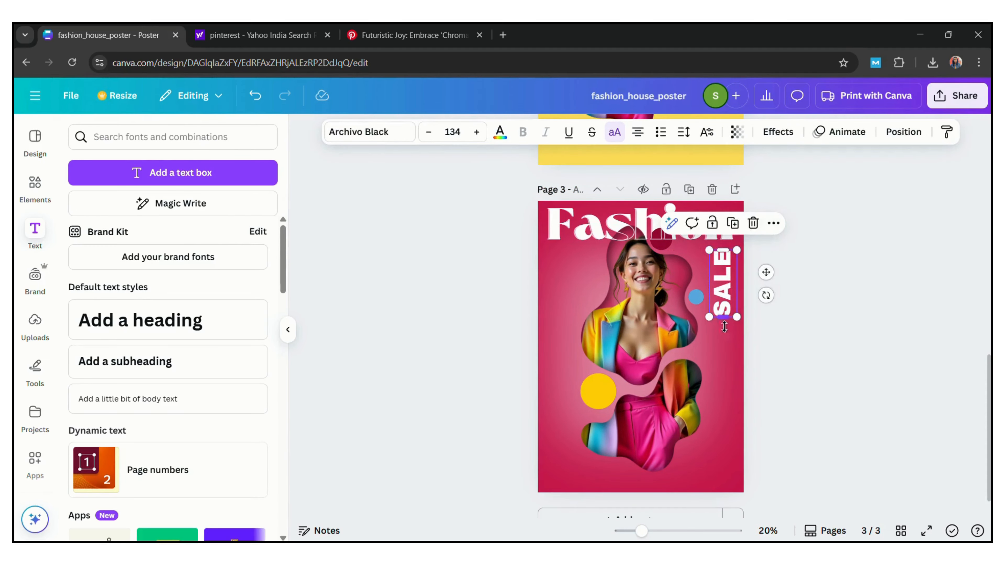
pyautogui.moveTo(718, 324); pyautogui.dragTo(727, 370)
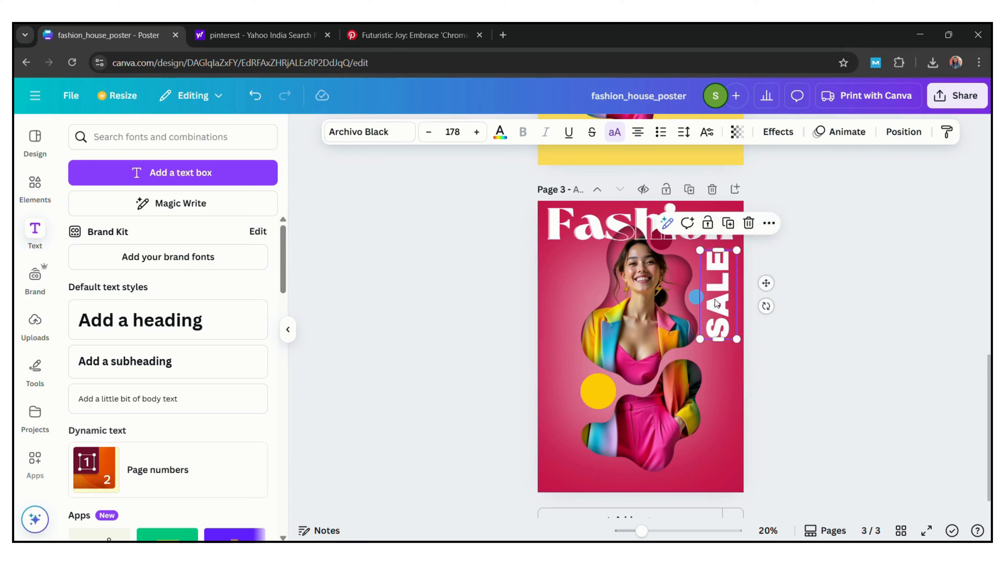
pyautogui.moveTo(720, 305); pyautogui.dragTo(723, 302)
# Reduce the vertical "SALE" text to font size 138 and rotate it to read downward under the end of "Fashion"
pyautogui.click(432, 133)
pyautogui.click(432, 134)
pyautogui.click(432, 133)
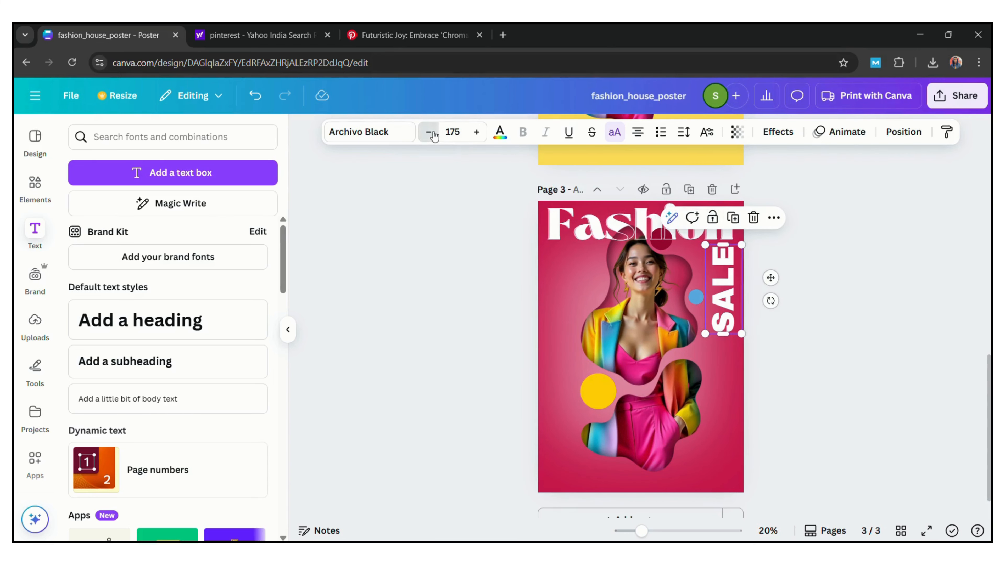
pyautogui.click(433, 134)
pyautogui.click(433, 134)
pyautogui.click(433, 133)
pyautogui.click(433, 133)
pyautogui.click(433, 133)
pyautogui.click(433, 134)
pyautogui.click(432, 133)
pyautogui.click(433, 133)
pyautogui.click(433, 133)
pyautogui.click(433, 133)
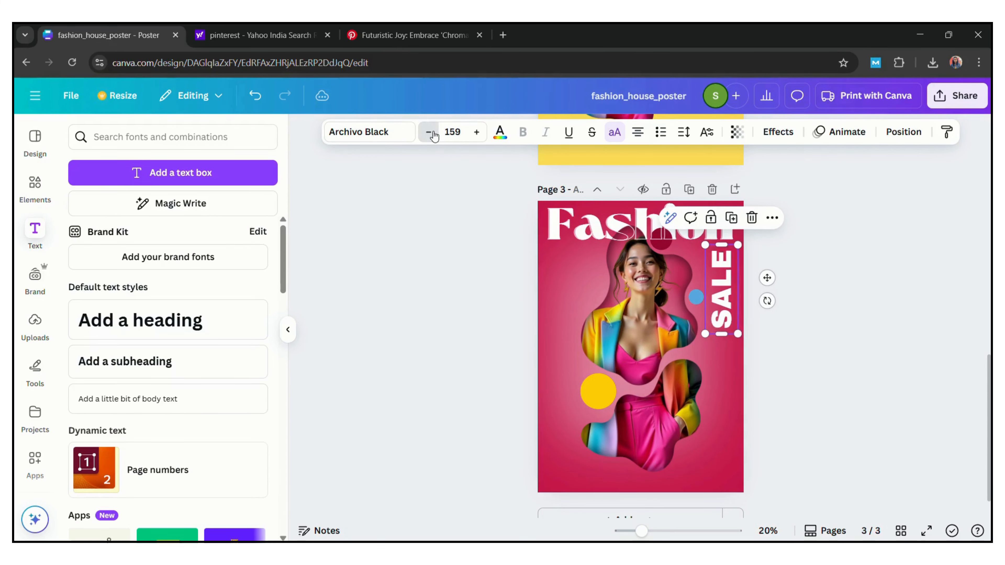
pyautogui.click(433, 134)
pyautogui.click(433, 133)
pyautogui.moveTo(715, 338); pyautogui.dragTo(717, 329)
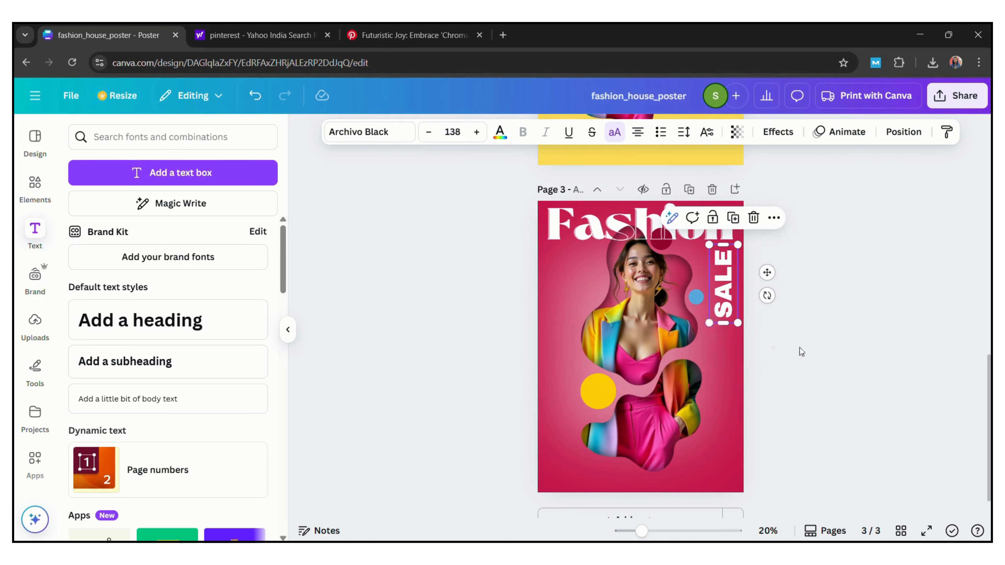
pyautogui.moveTo(767, 294); pyautogui.dragTo(680, 273)
pyautogui.click(829, 292)
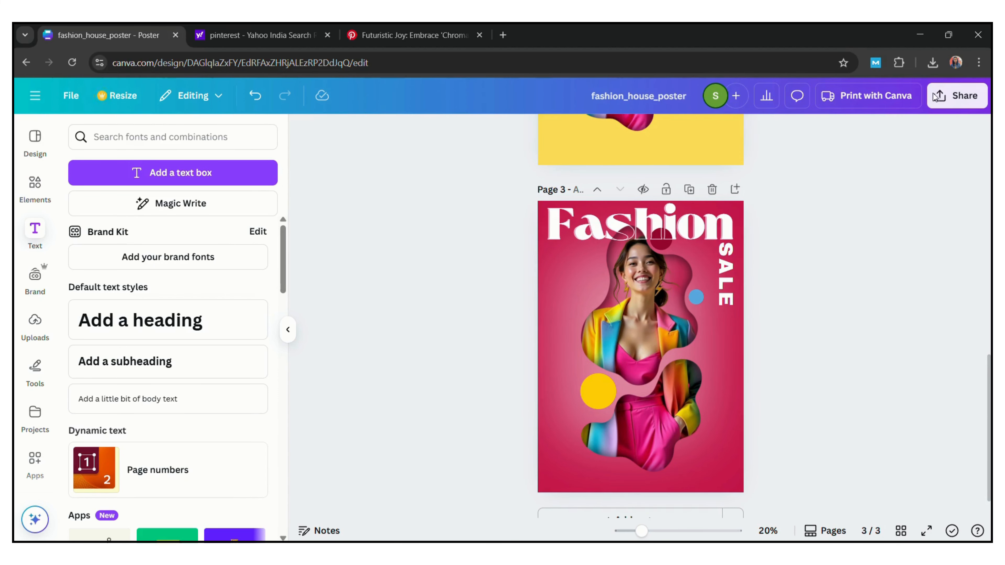
# Add a subheading reading "50 % off" to page 3
pyautogui.click(226, 366)
pyautogui.write('50')
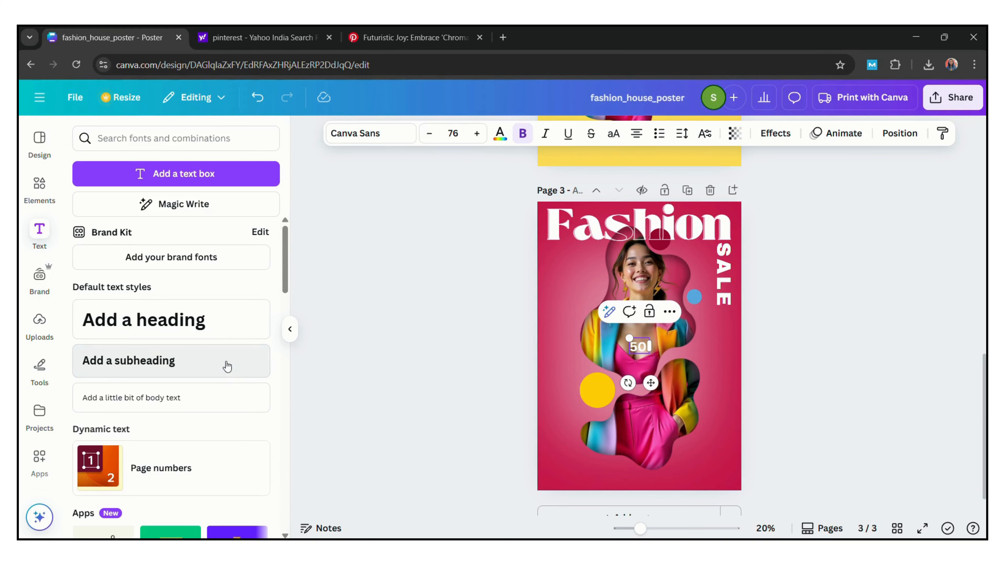
pyautogui.write(' % off')
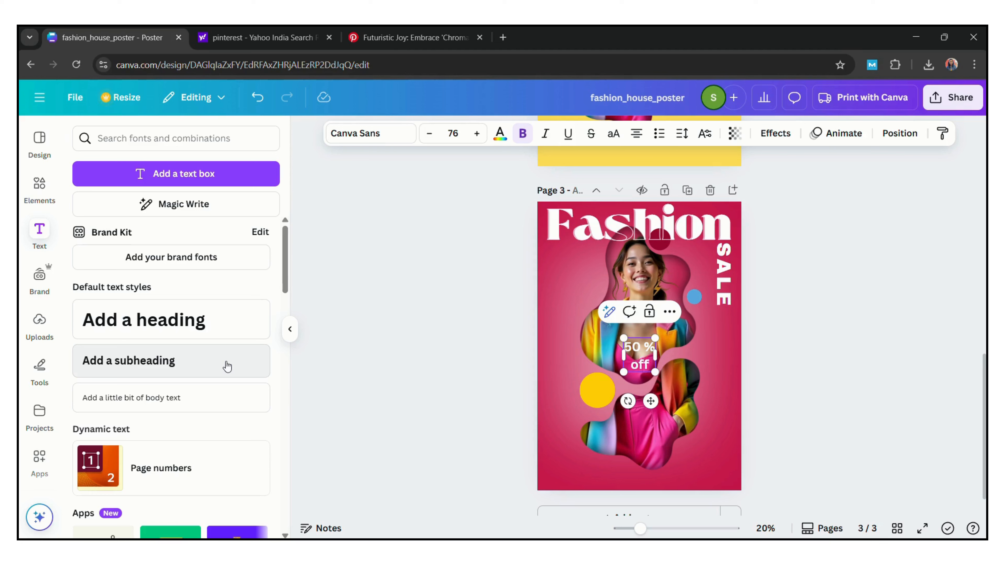
pyautogui.click(515, 357)
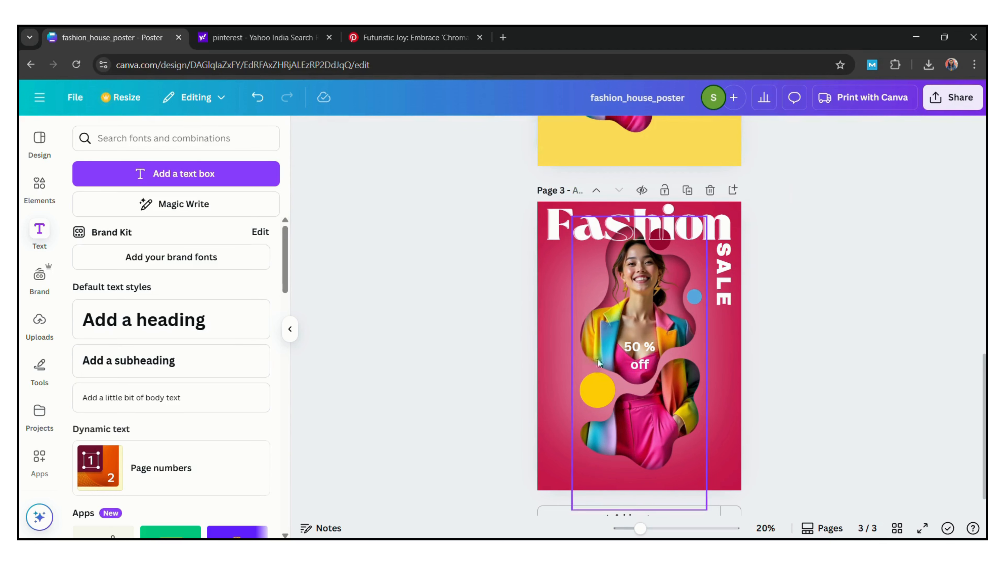
# Move the "50 % off" text to the left of the model and set its font to Cinzel Decorative
pyautogui.moveTo(633, 354); pyautogui.dragTo(557, 355)
pyautogui.click(372, 133)
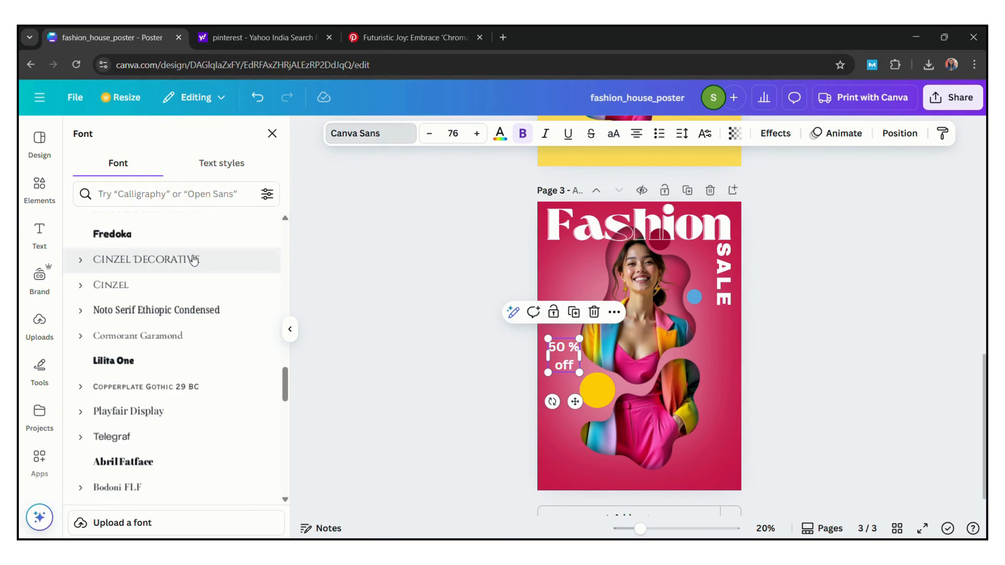
pyautogui.click(193, 260)
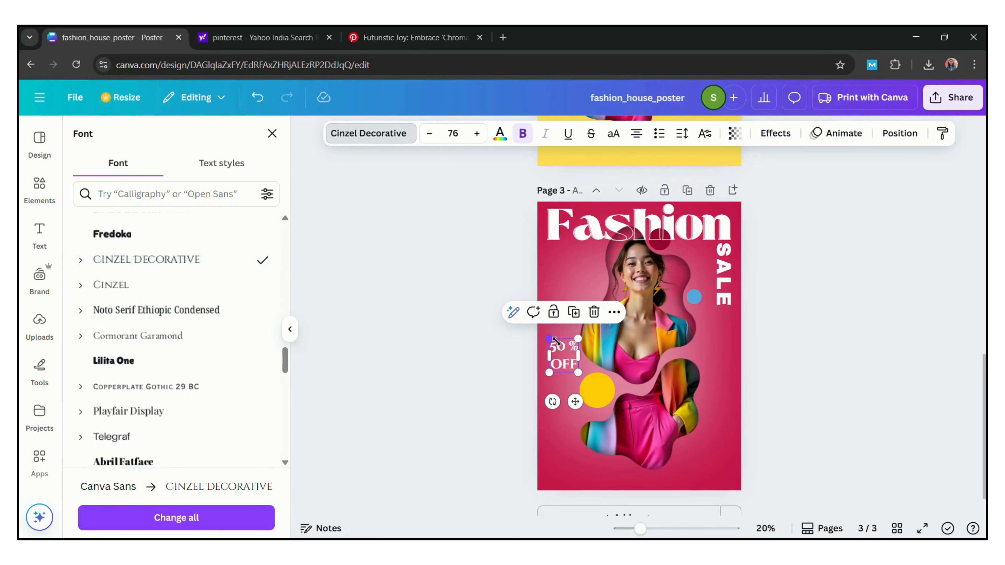
# Enlarge the "50 % off" text to font size 134 and tighten its line spacing
pyautogui.moveTo(556, 341); pyautogui.dragTo(529, 314)
pyautogui.moveTo(569, 341); pyautogui.dragTo(584, 356)
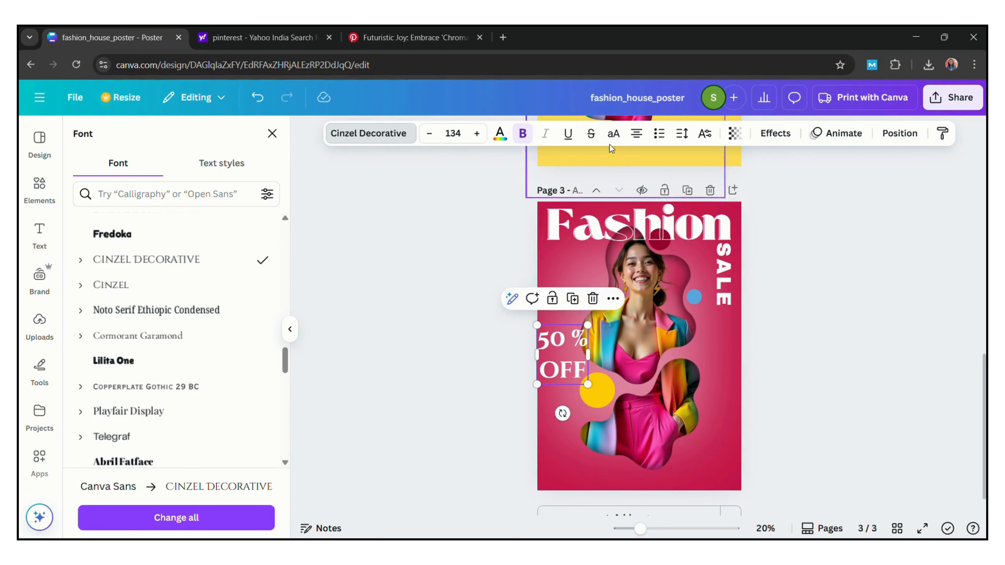
pyautogui.click(681, 134)
pyautogui.moveTo(659, 230); pyautogui.dragTo(648, 234)
pyautogui.click(771, 314)
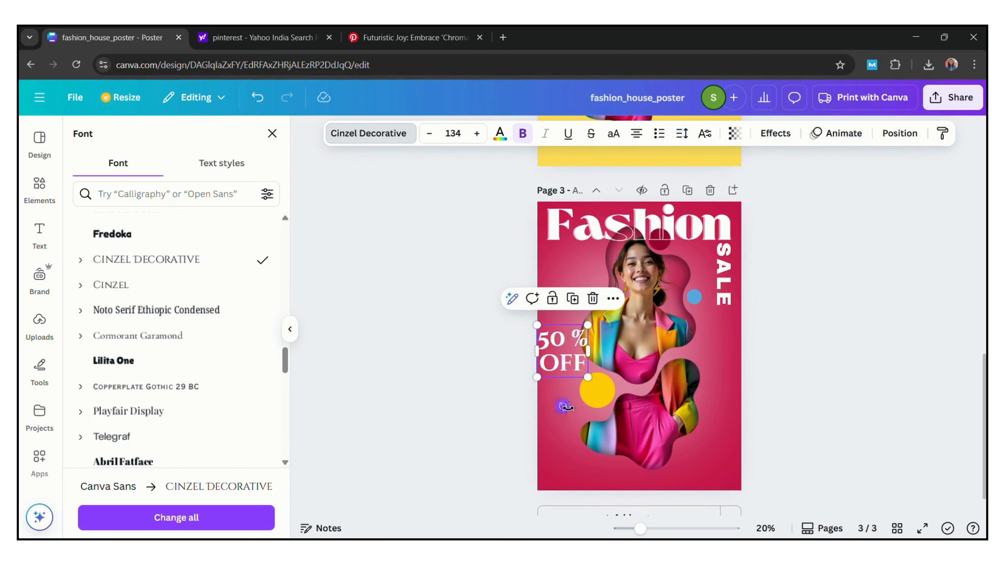
# Reduce the "50 % off" text to font size 101 and tilt it counterclockwise beside the yellow circle
pyautogui.moveTo(536, 324); pyautogui.dragTo(544, 333)
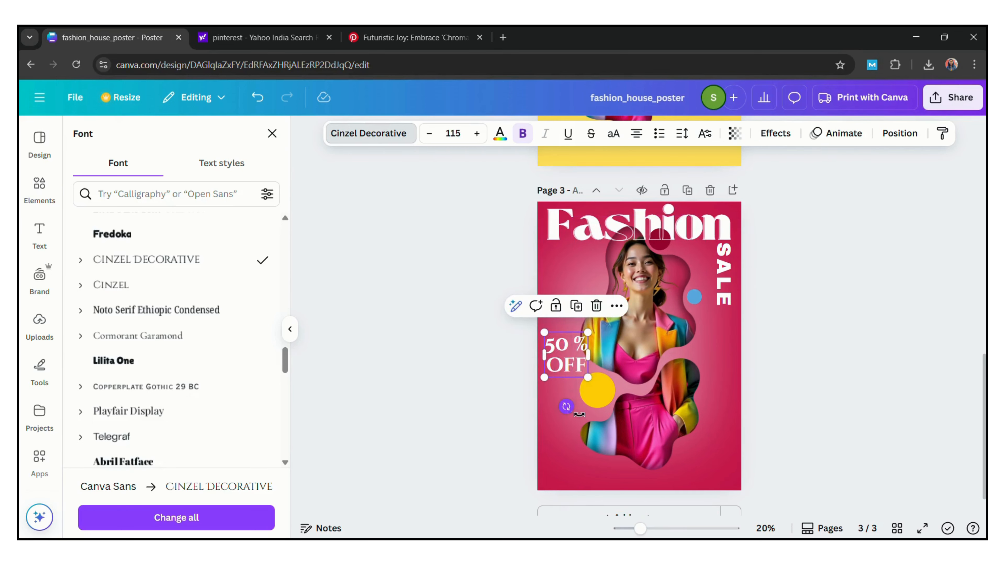
pyautogui.moveTo(566, 406); pyautogui.dragTo(582, 411)
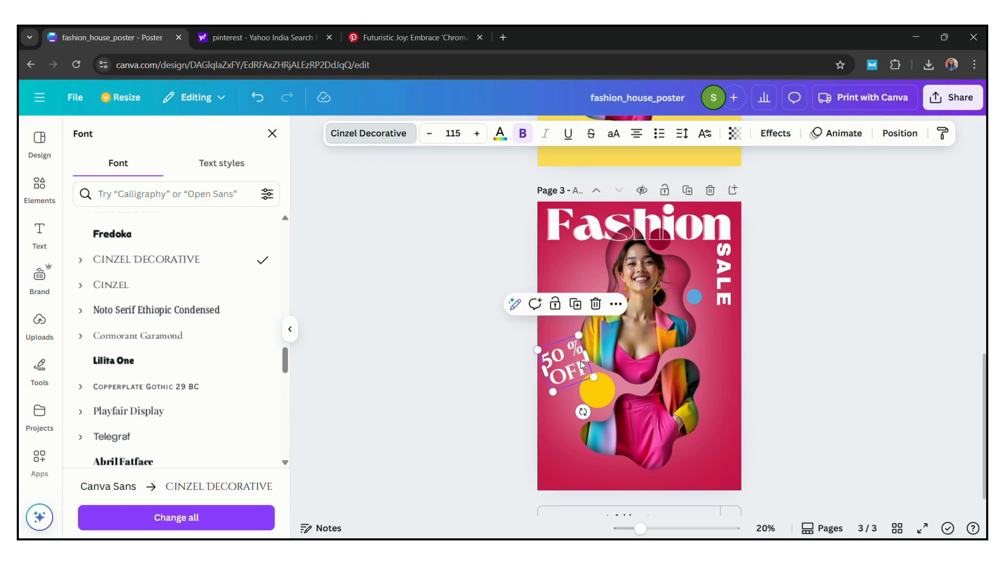
pyautogui.moveTo(584, 345); pyautogui.dragTo(575, 342)
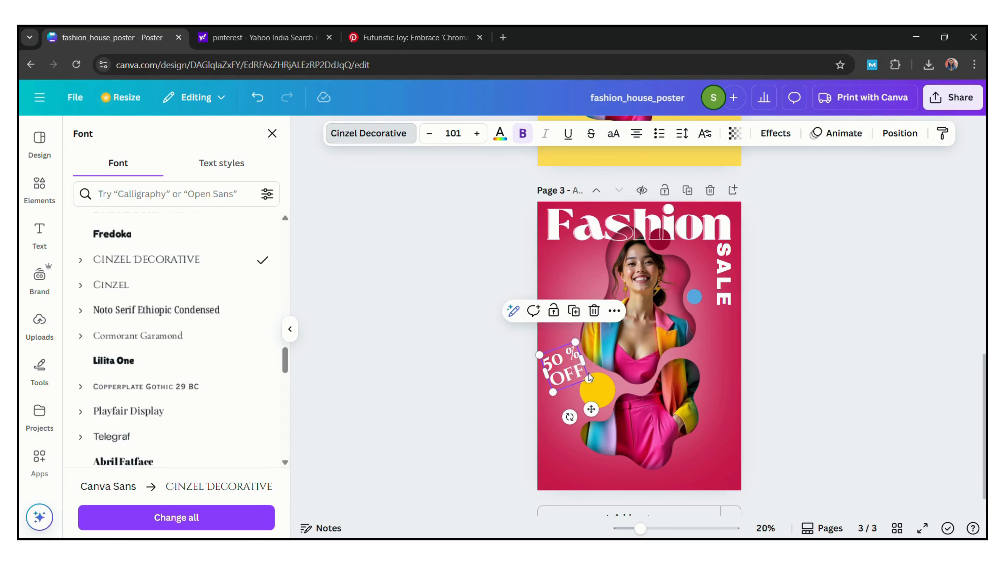
pyautogui.click(771, 327)
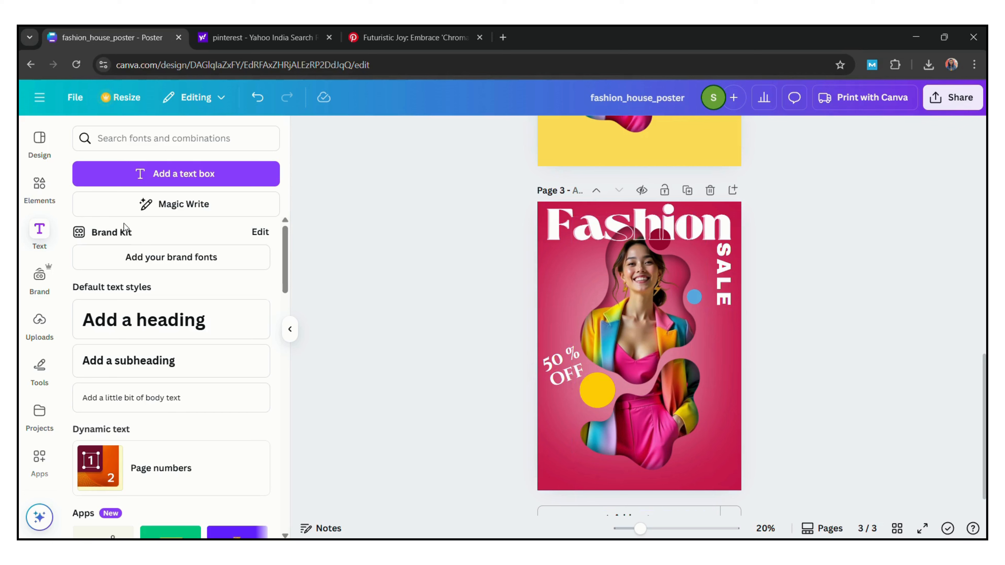
# Search the graphic elements for "shape"
pyautogui.click(37, 192)
pyautogui.click(157, 138)
pyautogui.press('BackSpace')
pyautogui.press('BackSpace')
pyautogui.press('BackSpace')
pyautogui.press('BackSpace')
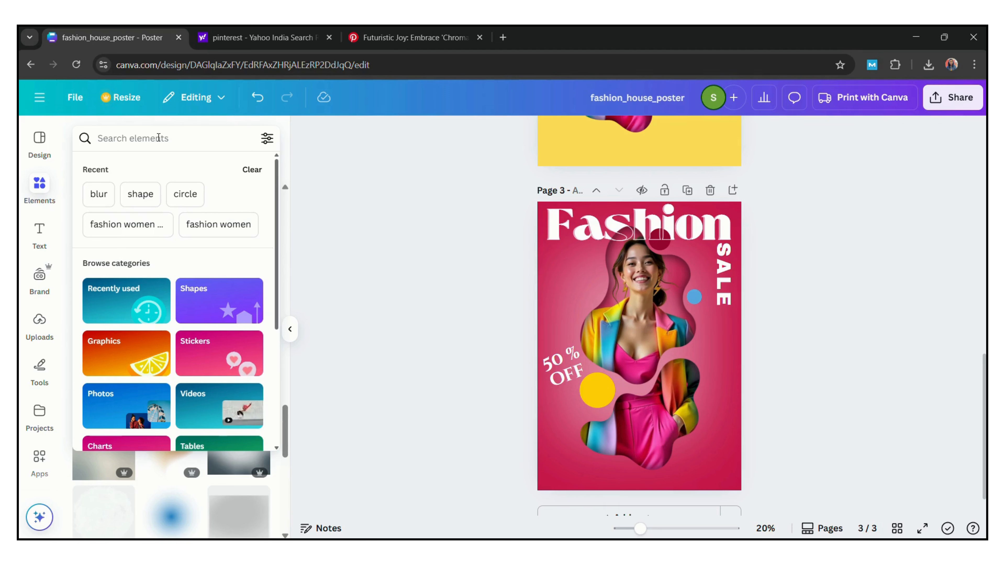
pyautogui.write('shape')
pyautogui.press('Return')
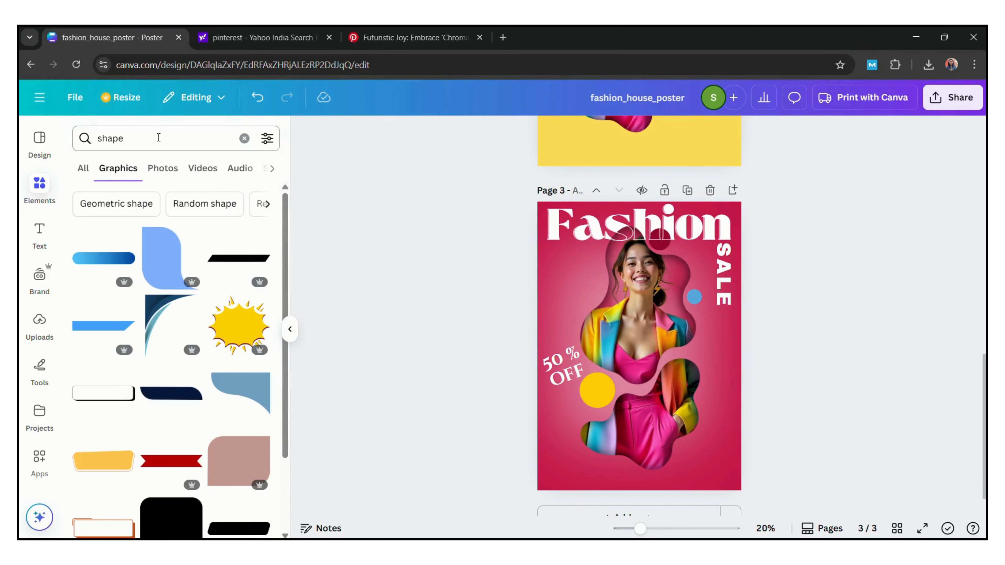
# Add the circle graphic with a thin outline ring, shrink it behind the "50 % off" text and color it dark red
pyautogui.moveTo(285, 323); pyautogui.dragTo(293, 491)
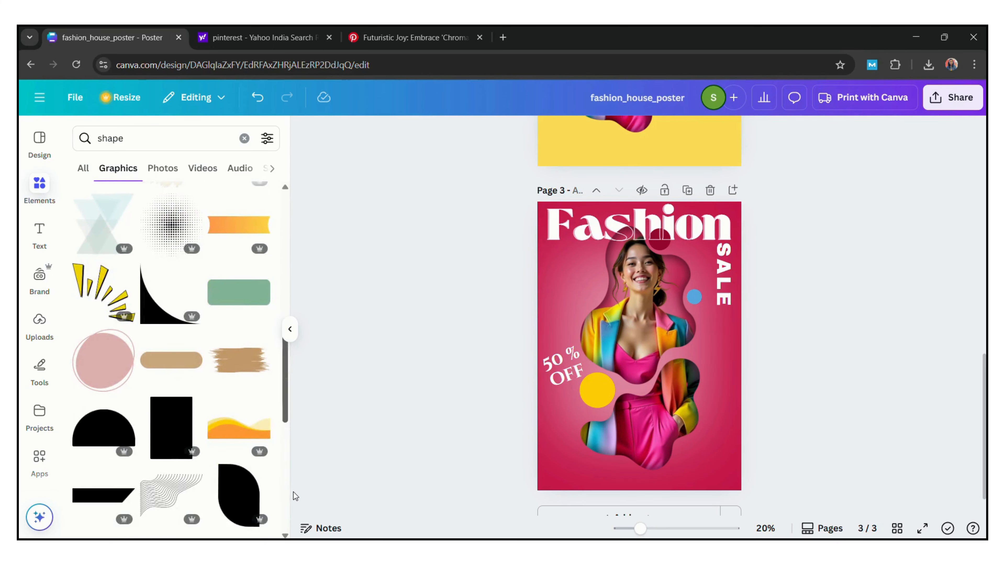
pyautogui.click(128, 378)
pyautogui.moveTo(639, 330); pyautogui.dragTo(567, 348)
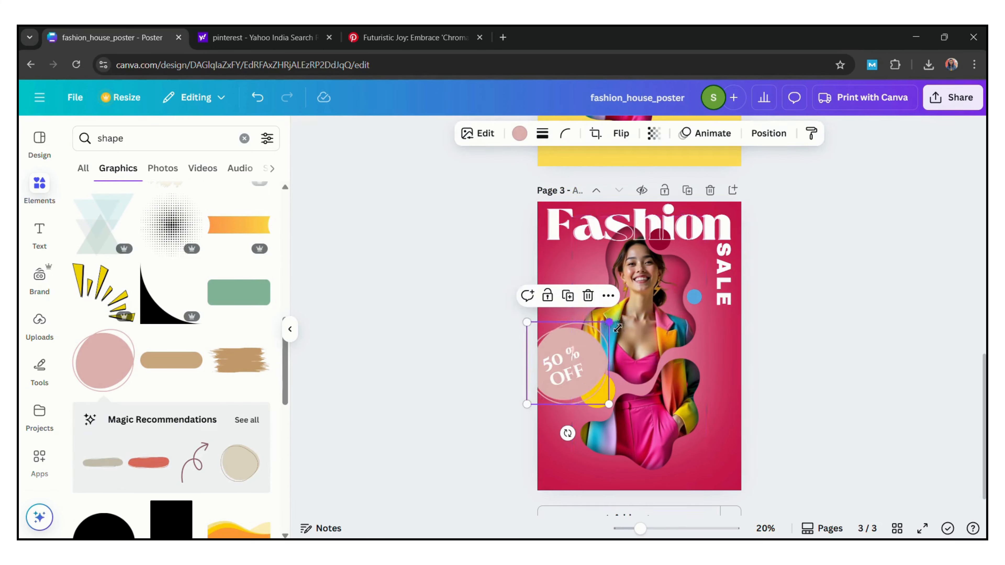
pyautogui.moveTo(609, 322); pyautogui.dragTo(562, 380)
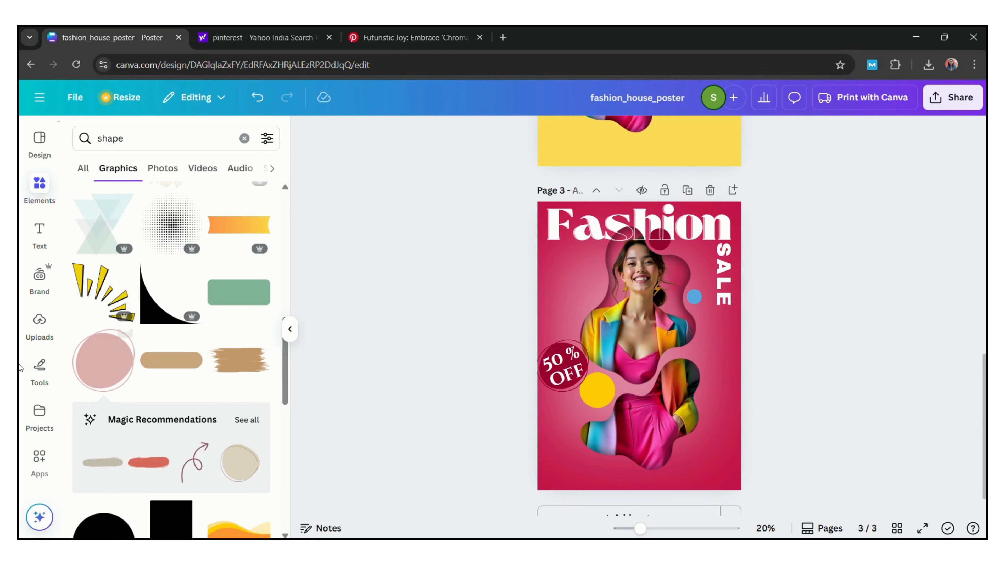
# Add a subheading reading "reallygreatsite.com" to page 3
pyautogui.click(39, 231)
pyautogui.click(154, 366)
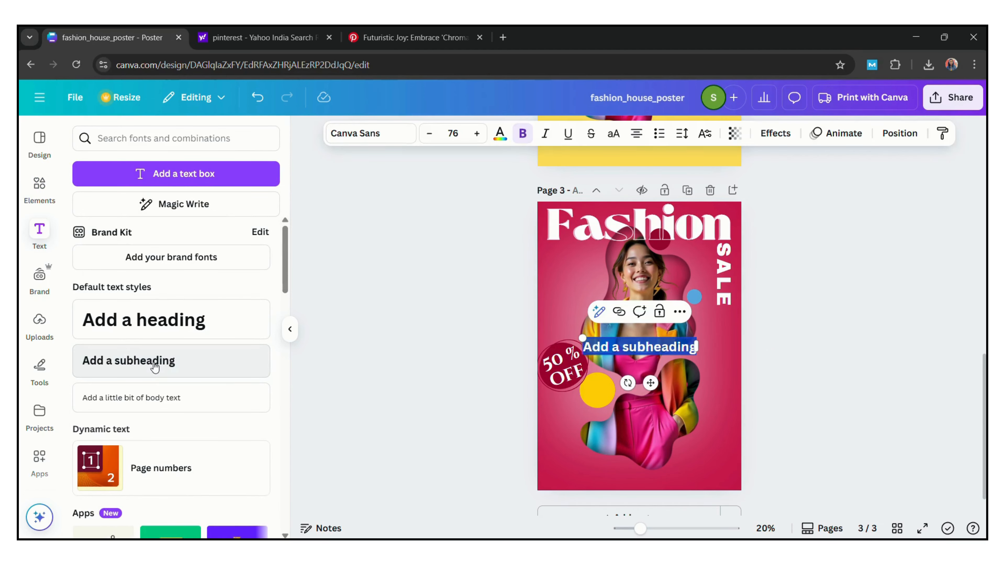
pyautogui.write('real')
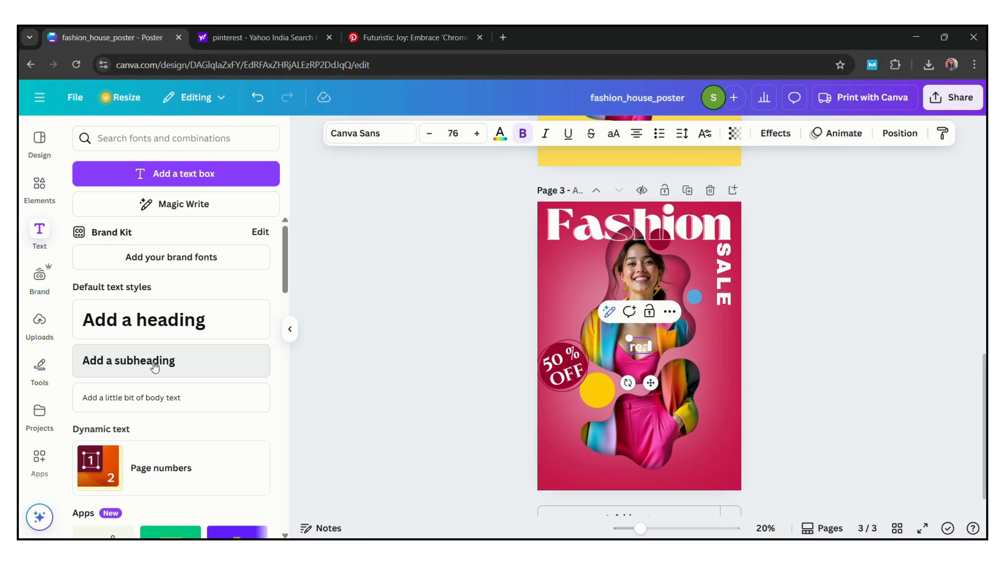
pyautogui.write('lygra')
pyautogui.press('BackSpace')
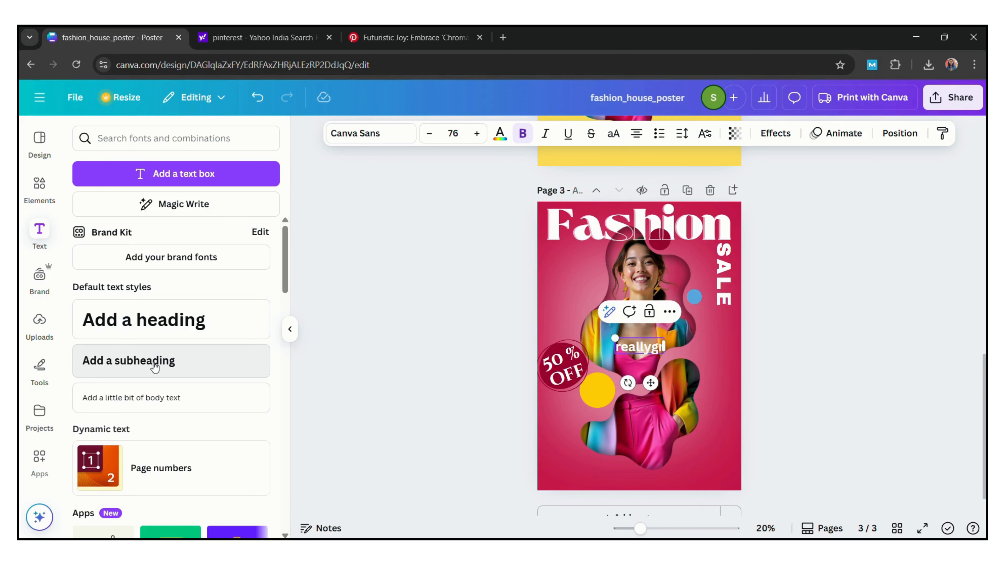
pyautogui.write('eatsite.com')
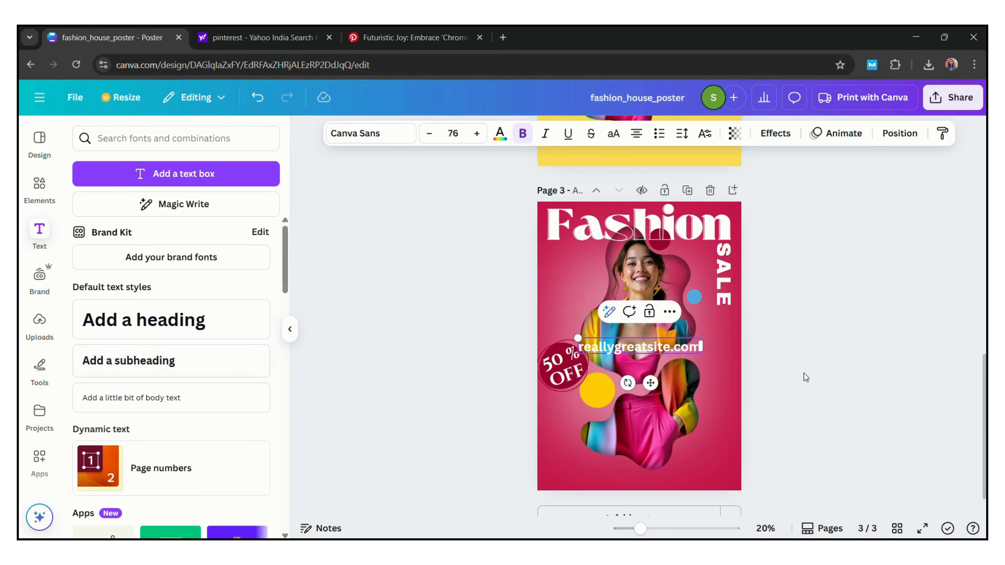
pyautogui.click(829, 387)
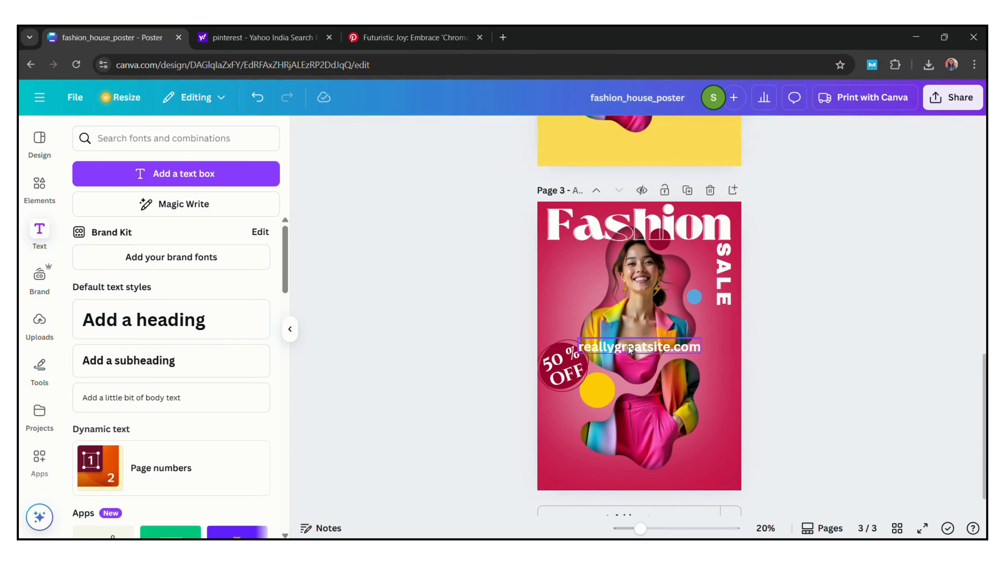
# Move the website text to the poster's lower-right corner and set its font to Noto Serif Ethiopic Condensed
pyautogui.moveTo(639, 349); pyautogui.dragTo(692, 482)
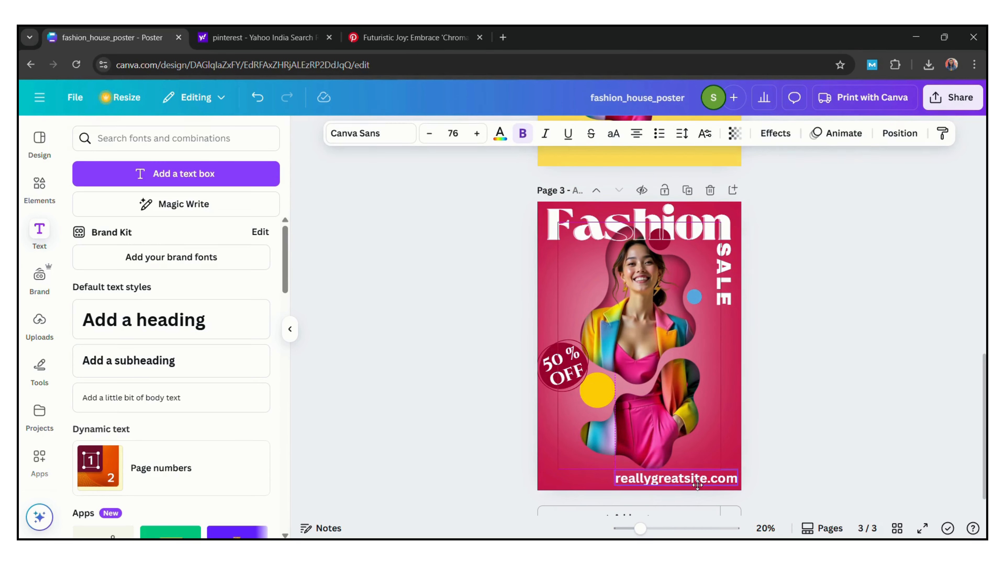
pyautogui.click(381, 134)
pyautogui.click(155, 337)
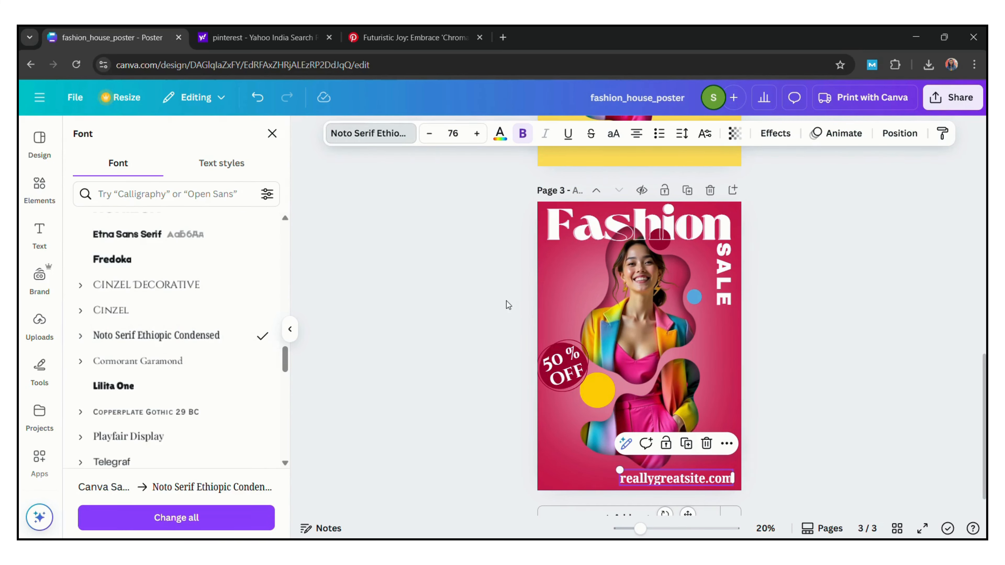
pyautogui.moveTo(619, 470); pyautogui.dragTo(659, 497)
pyautogui.click(756, 504)
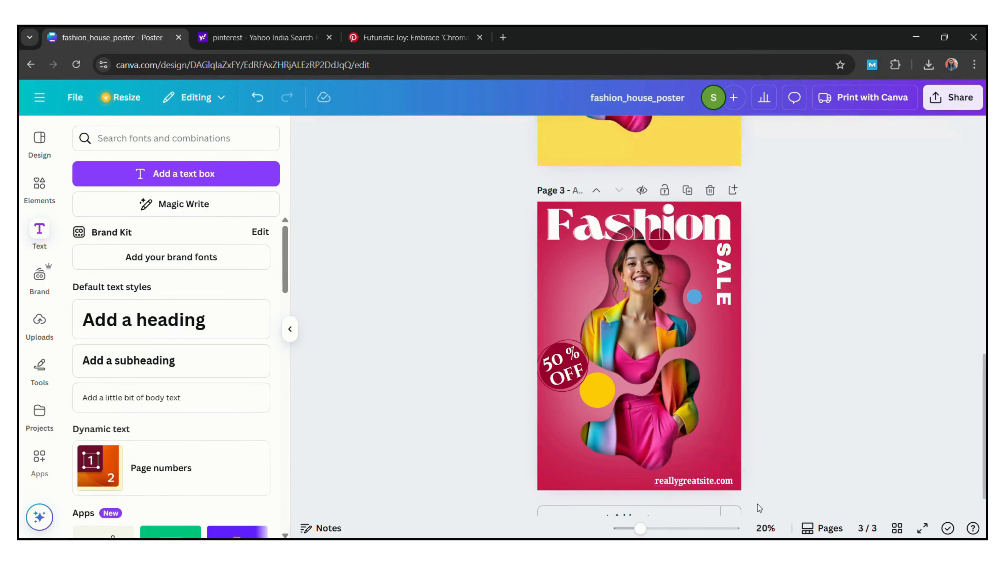
pyautogui.click(708, 482)
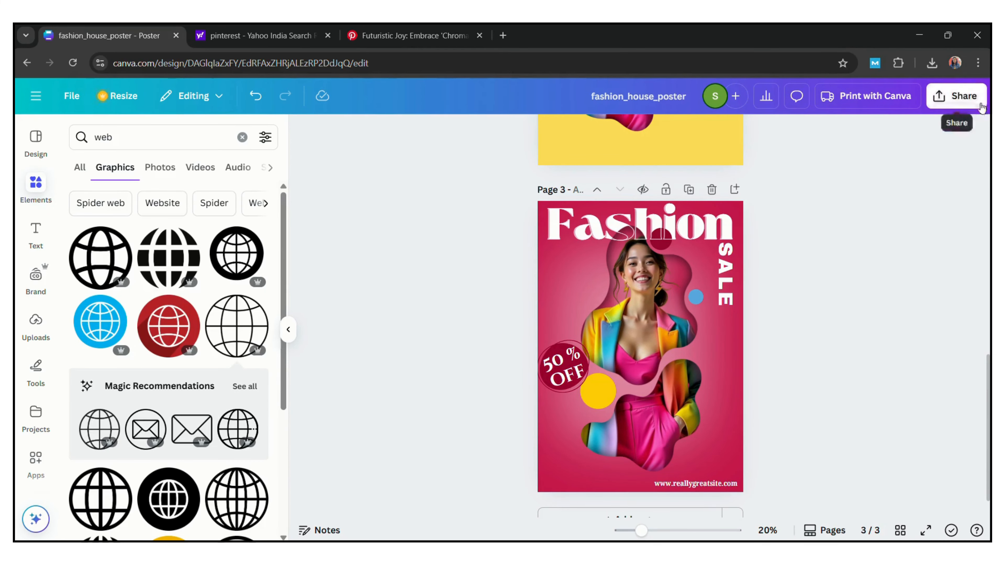
# Download only the current page, page 3, as a PNG at size 3.125
pyautogui.click(956, 96)
pyautogui.click(759, 359)
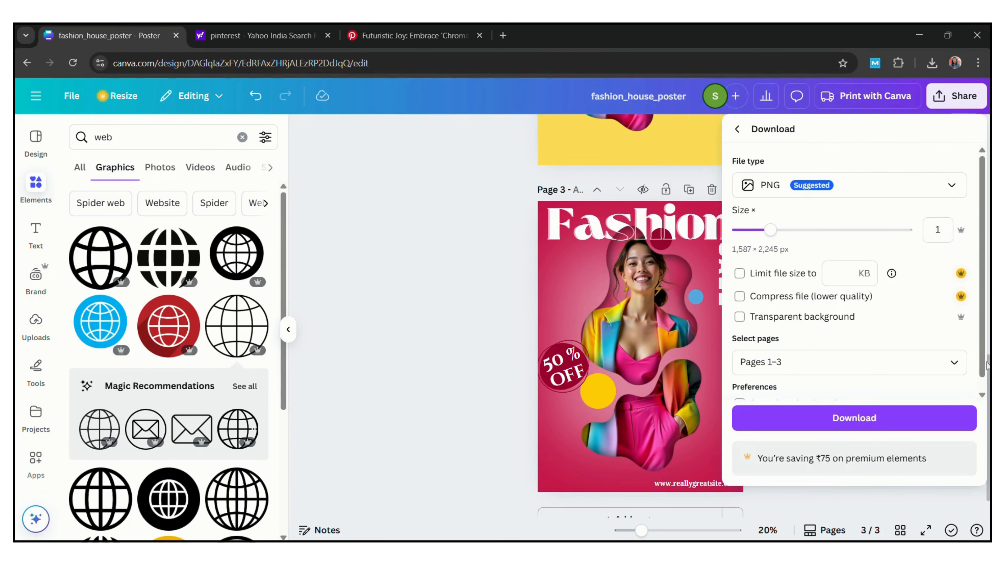
pyautogui.click(953, 363)
pyautogui.click(873, 194)
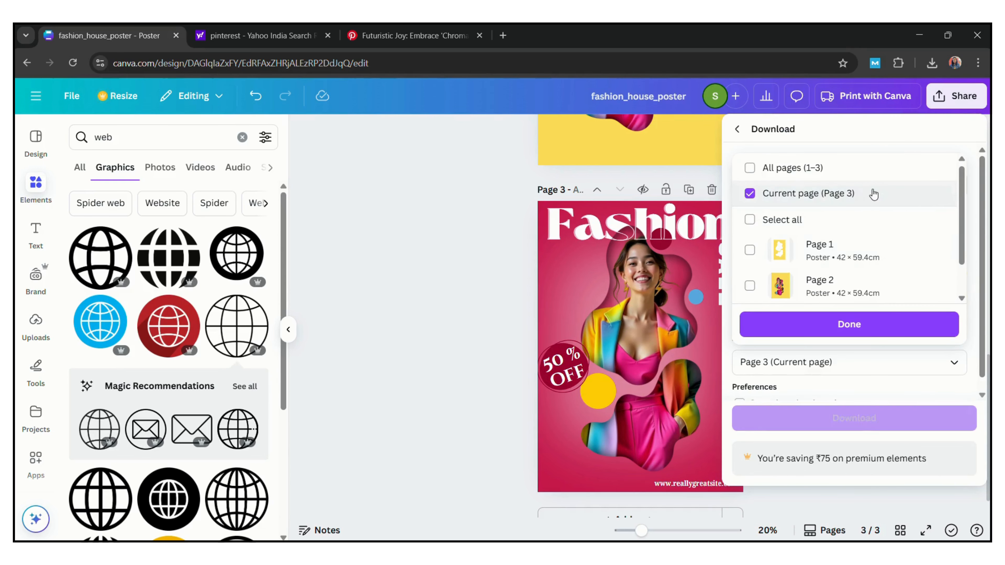
pyautogui.click(894, 329)
pyautogui.moveTo(767, 233); pyautogui.dragTo(955, 312)
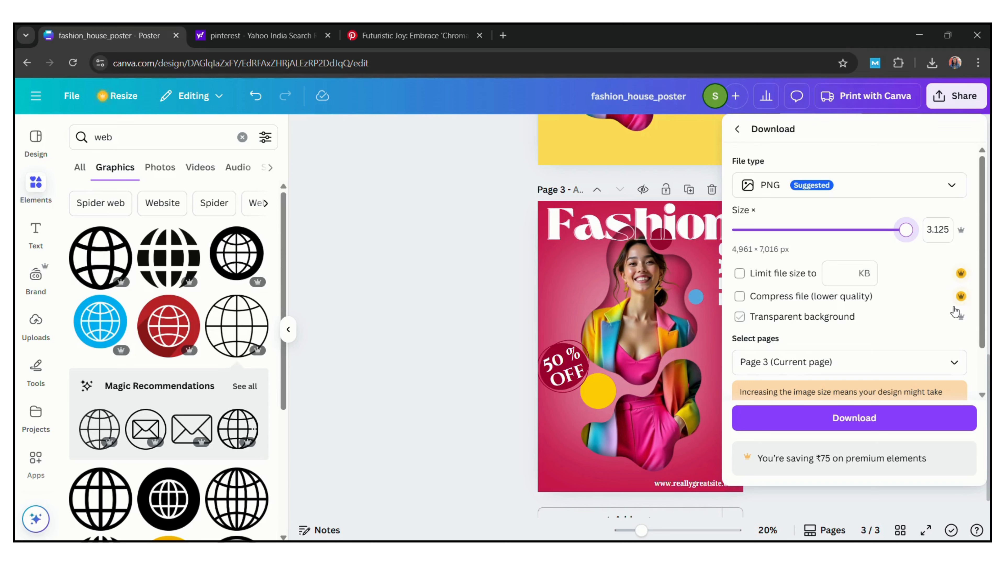
pyautogui.click(857, 417)
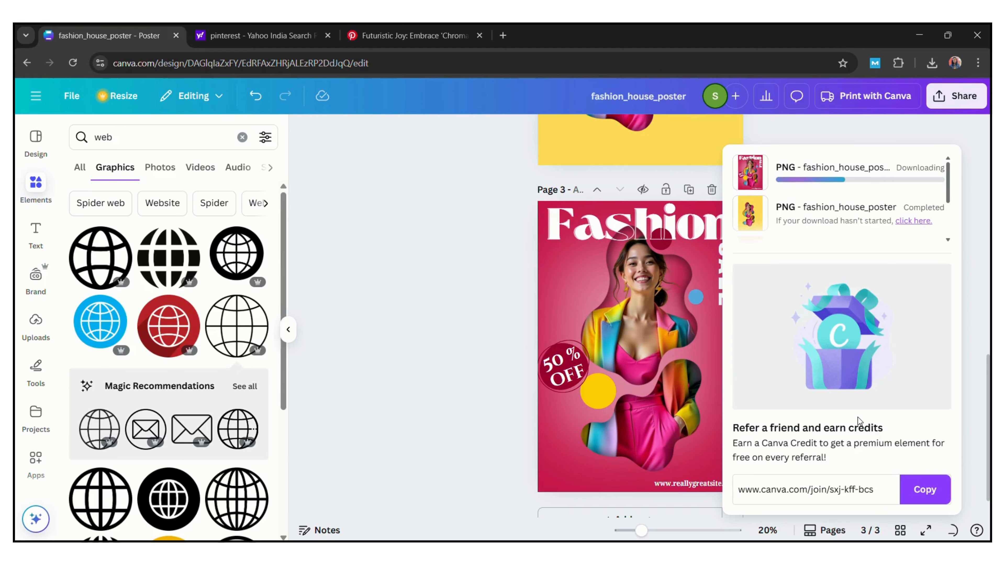